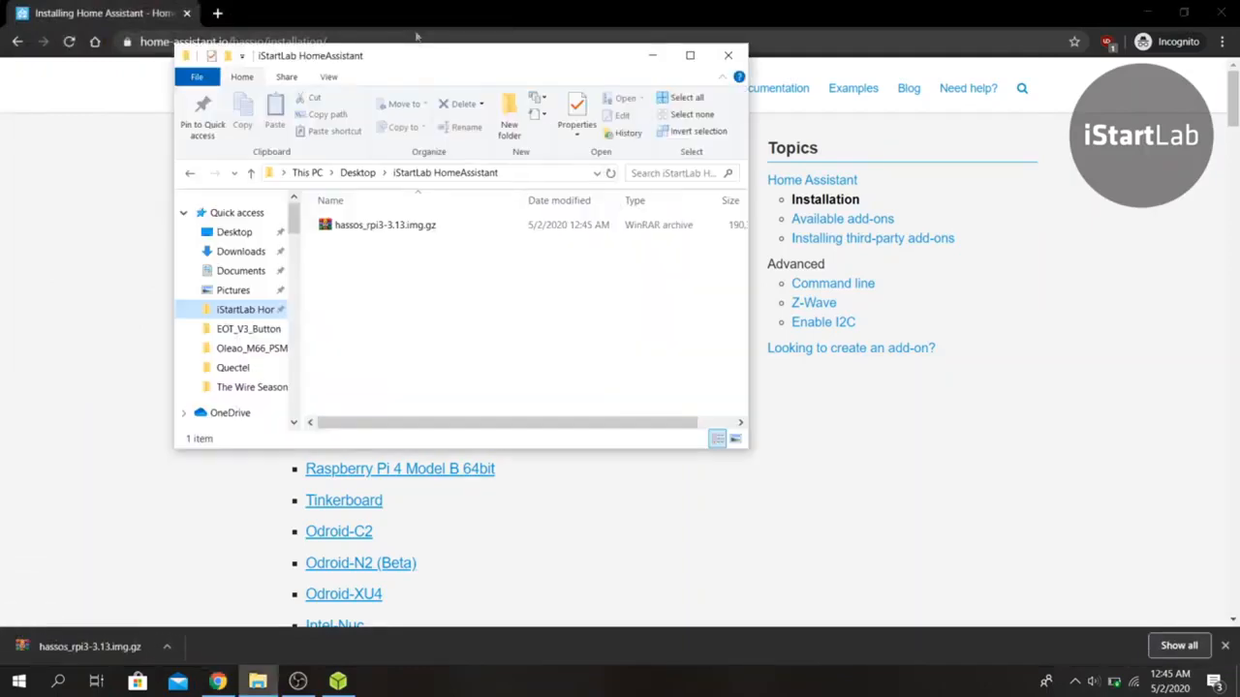
# - Switch to Etcher and flash the hassos_rpi3-3.13.img.gz image from the iStartLab HomeAssistant folder onto the SDHC Card
pyautogui.moveTo(424, 56); pyautogui.dragTo(616, 161)
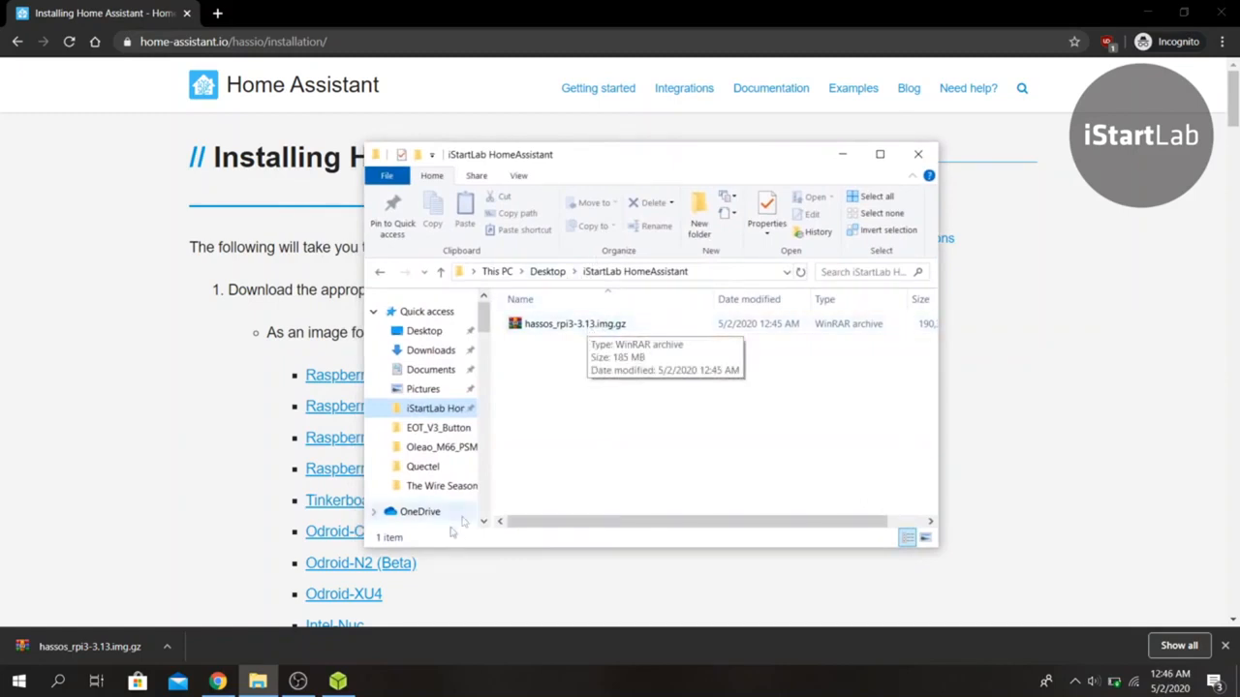
pyautogui.click(341, 682)
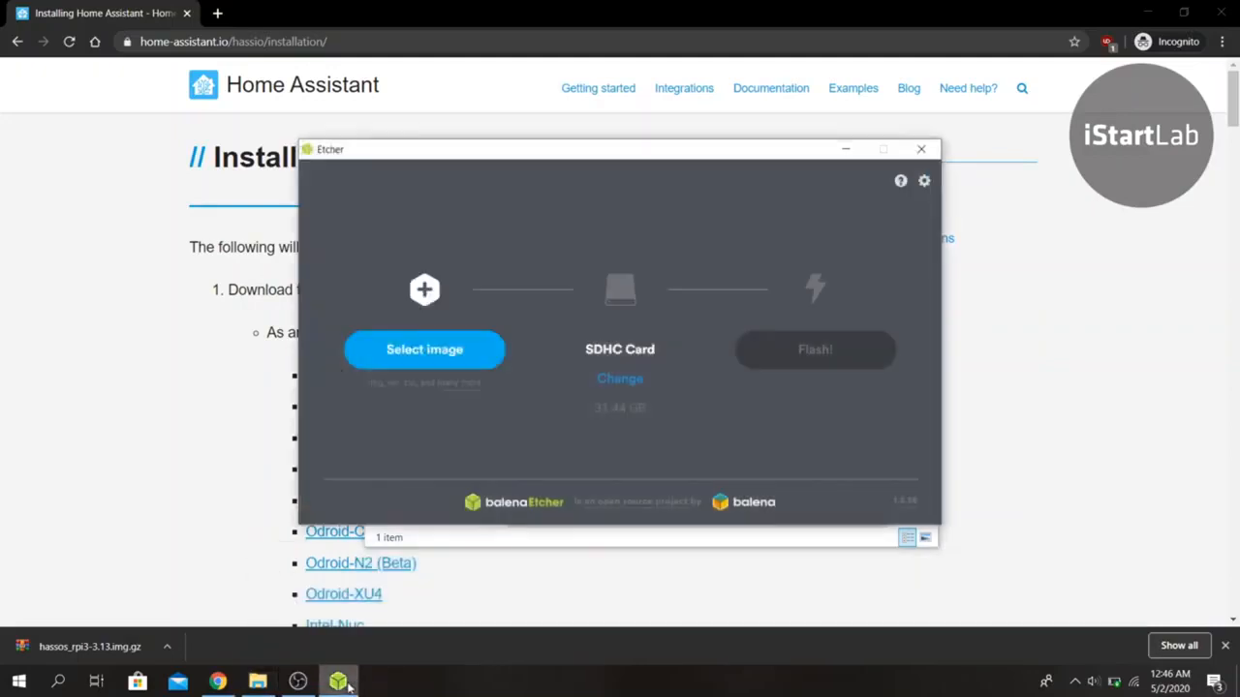
pyautogui.click(428, 355)
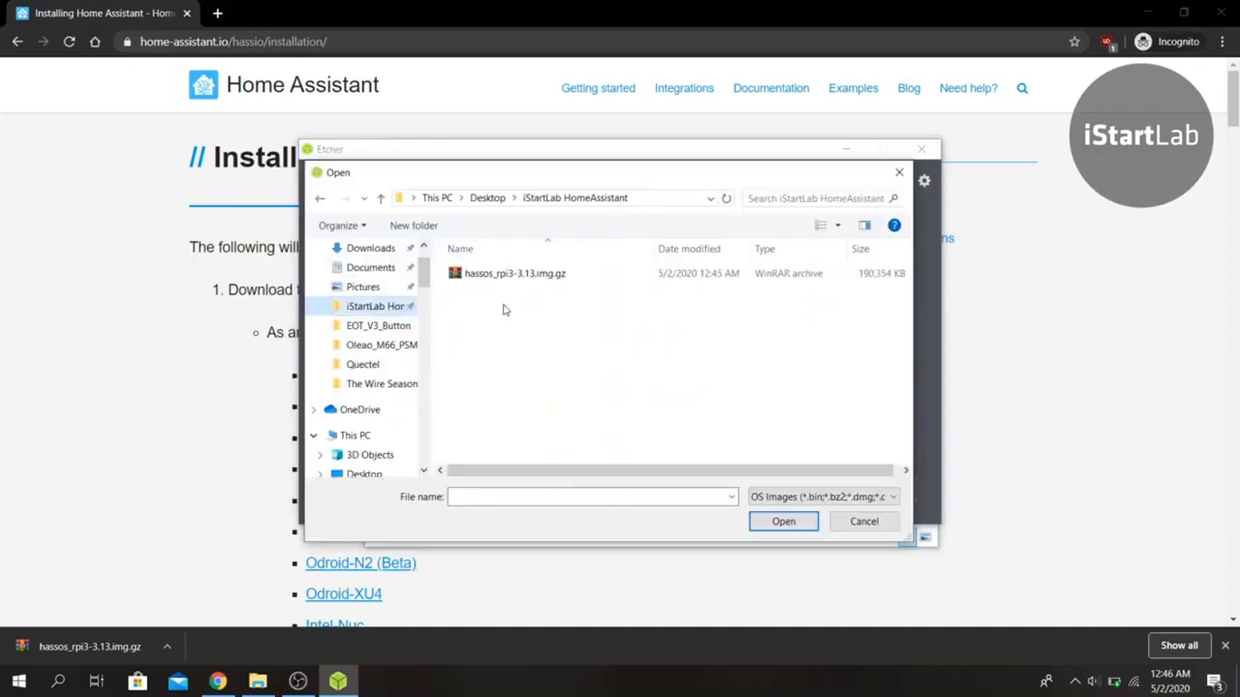
pyautogui.doubleClick(534, 267)
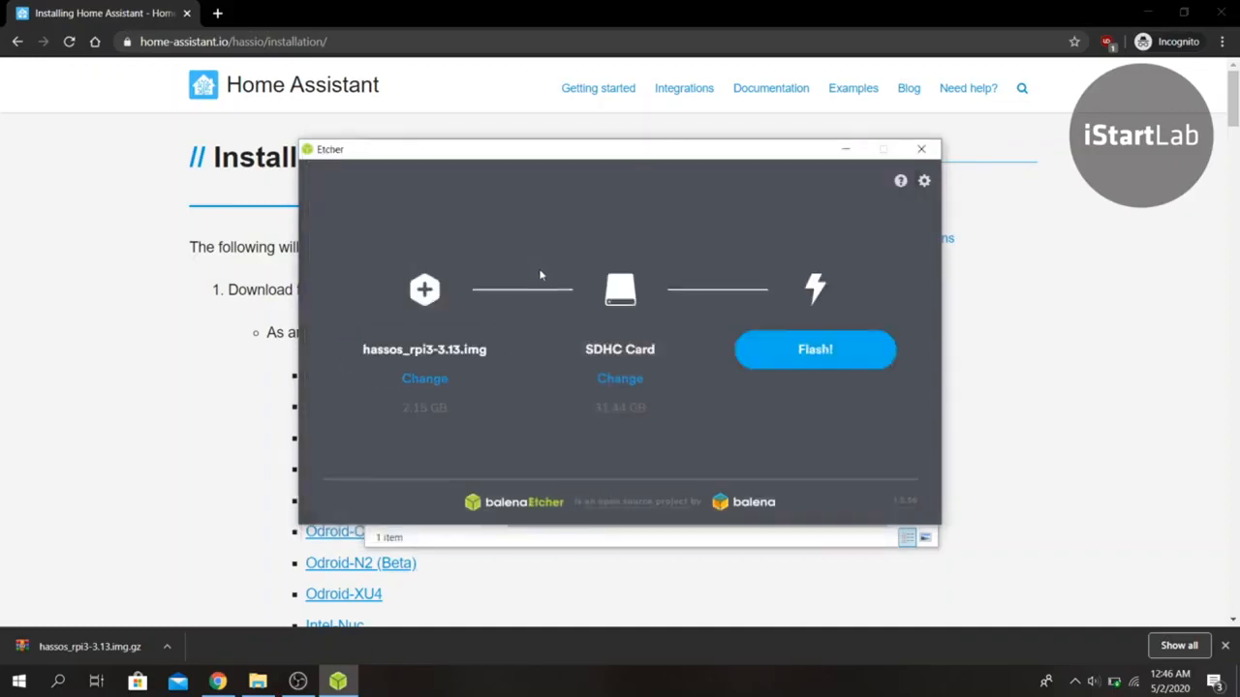
pyautogui.click(805, 350)
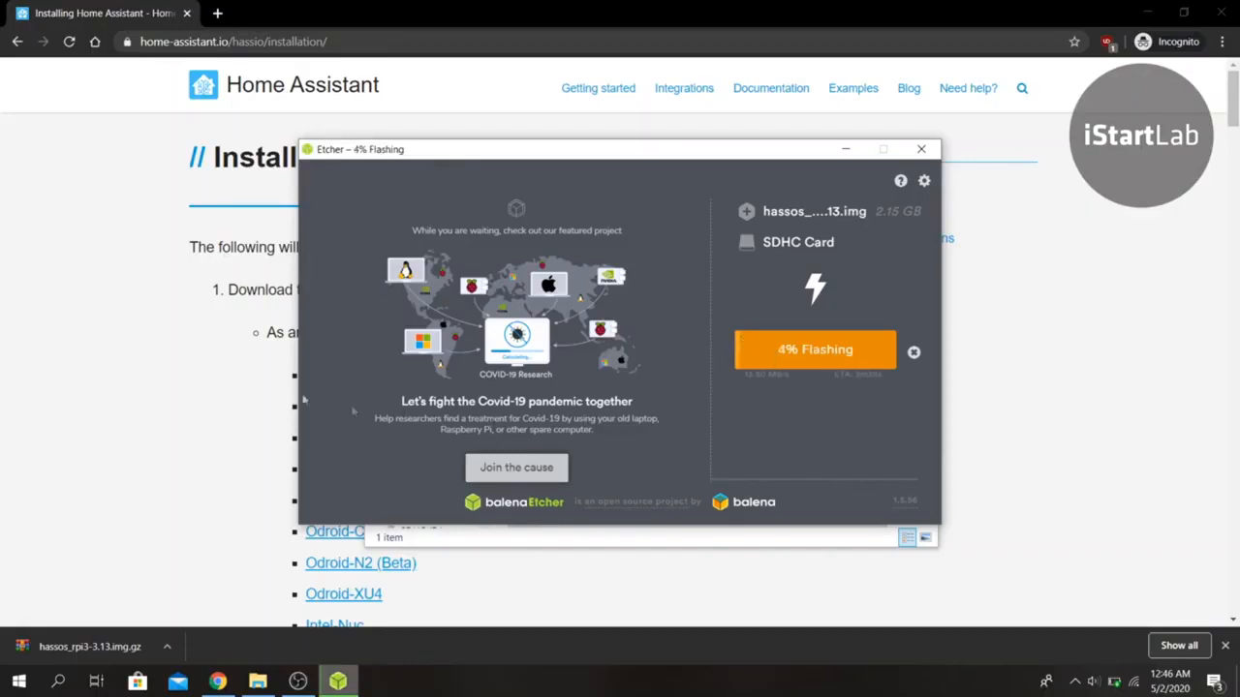
# - Return to the Home Assistant installation page in the browser and read the optional Wi-Fi or static IP setup instructions
pyautogui.click(185, 364)
pyautogui.scroll(-6, 185, 364)
pyautogui.scroll(-2, 185, 364)
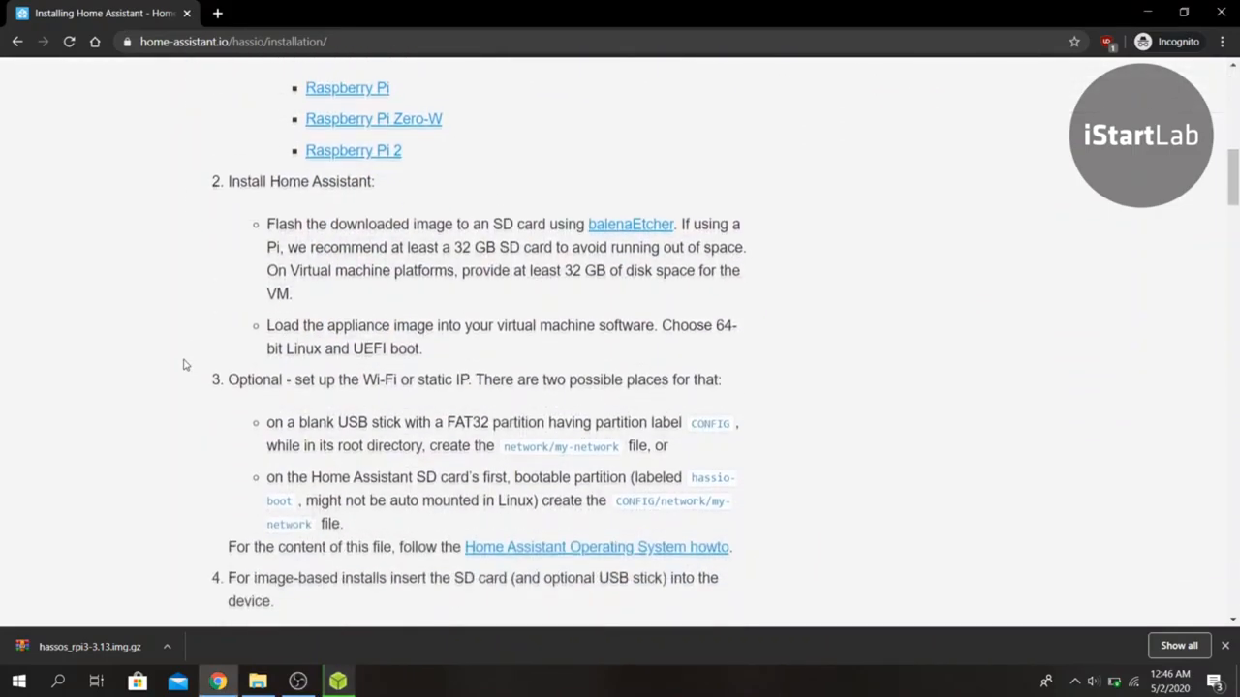
pyautogui.scroll(-1, 185, 364)
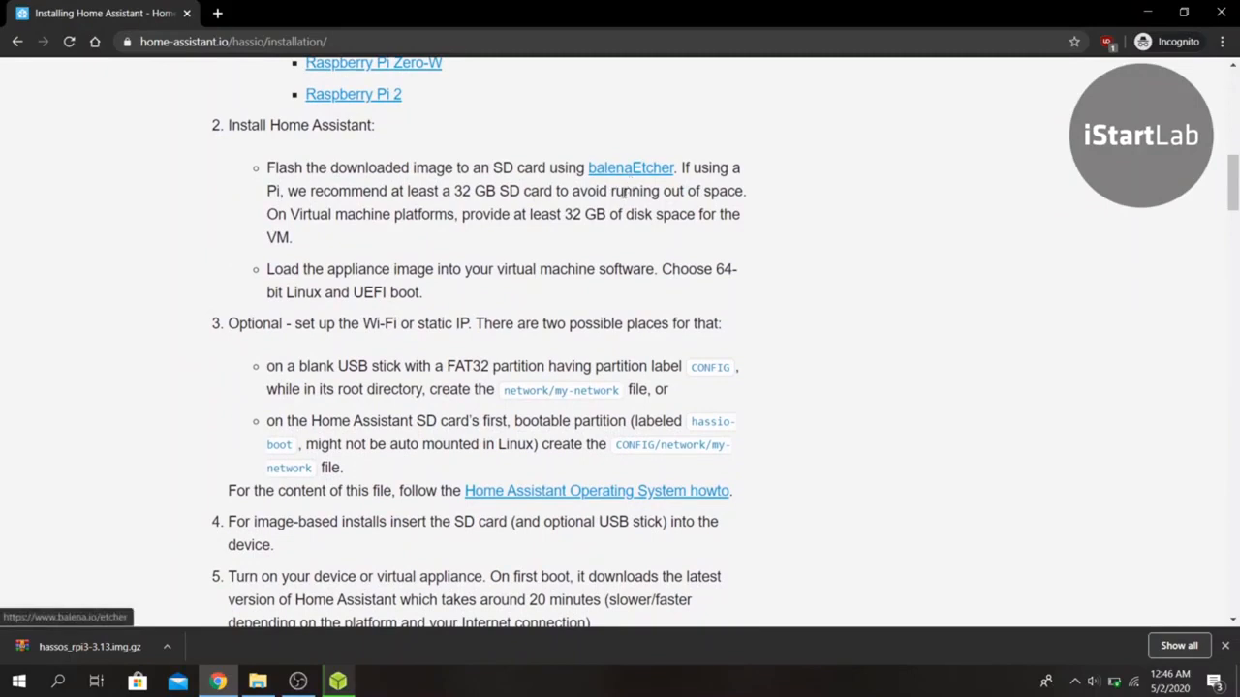
pyautogui.scroll(-1, 516, 314)
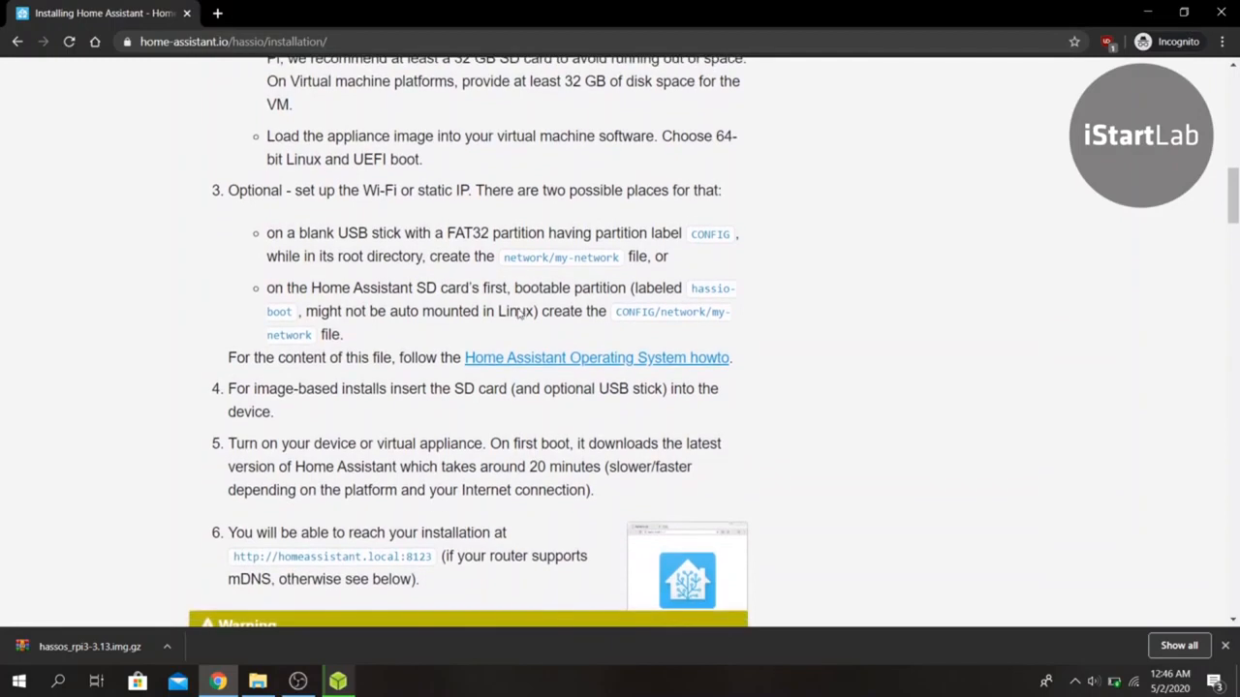
pyautogui.scroll(-1, 454, 259)
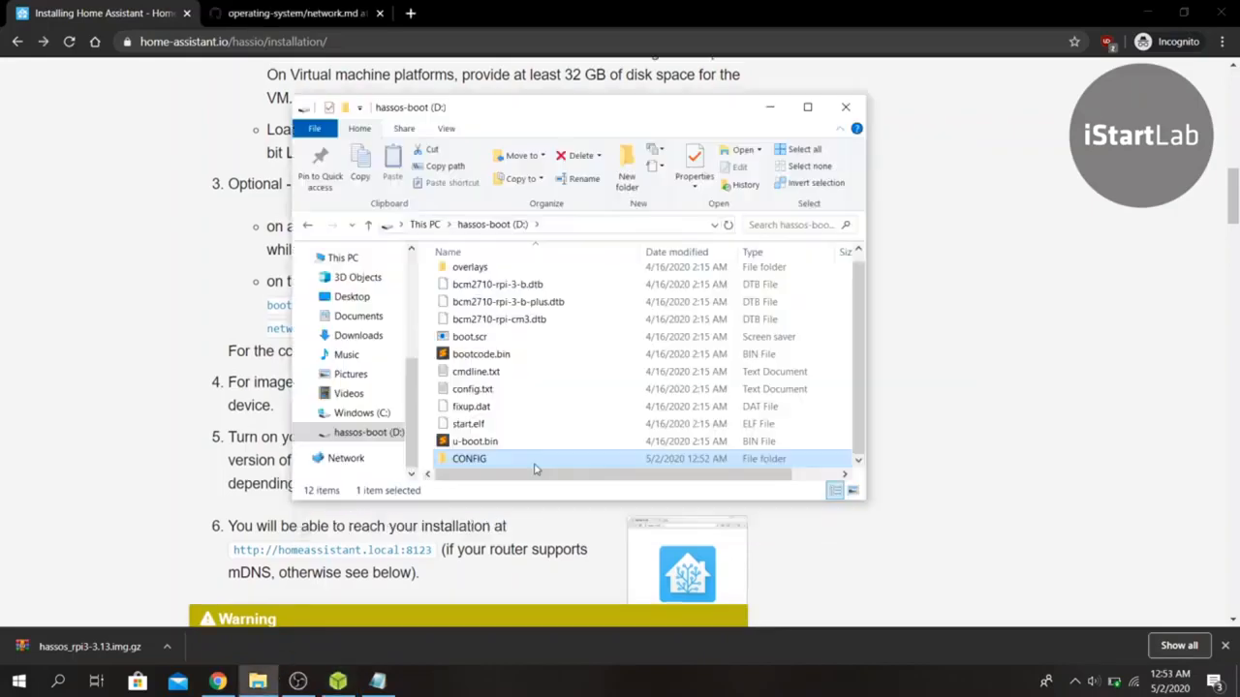
# - Create a folder named network inside the CONFIG folder on the hassos-boot drive and open it
pyautogui.doubleClick(491, 531)
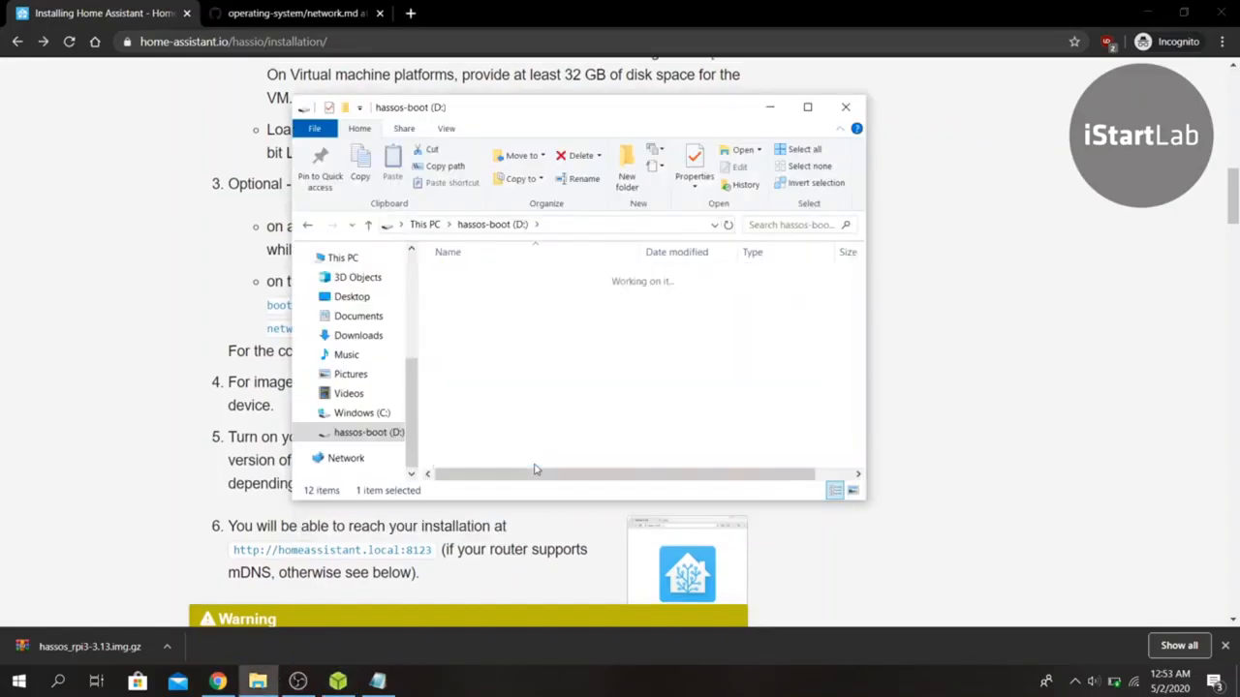
pyautogui.rightClick(551, 405)
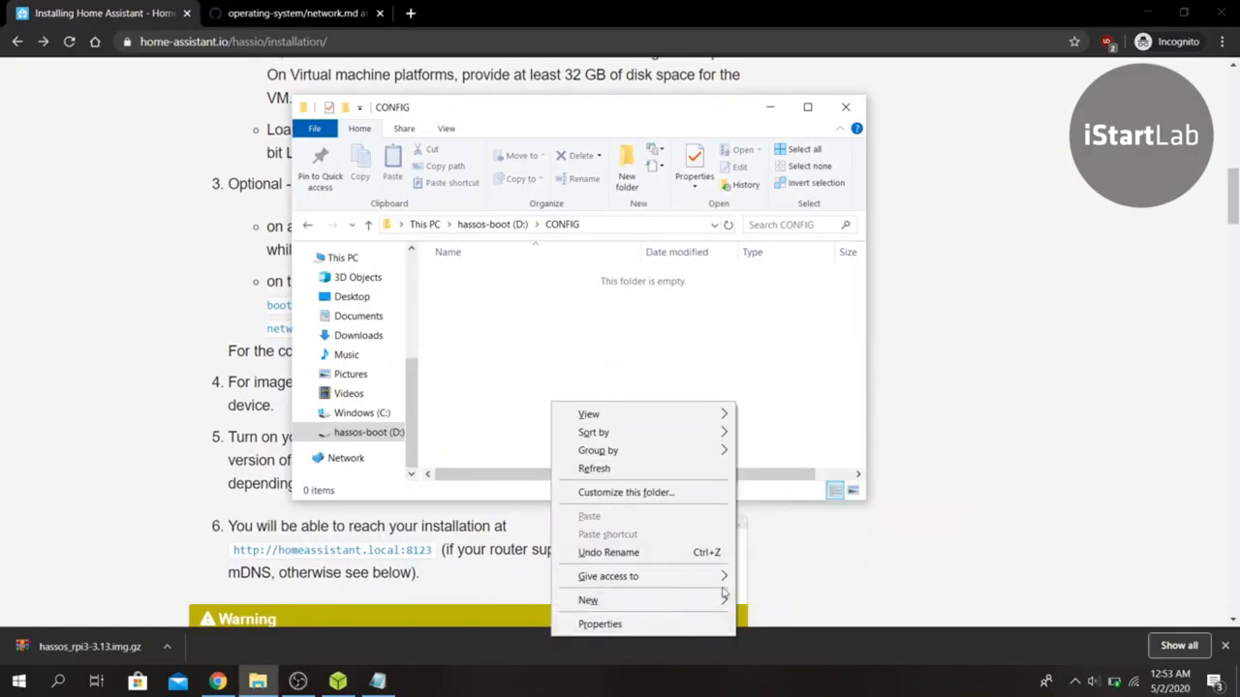
pyautogui.moveTo(719, 608)
pyautogui.click(765, 356)
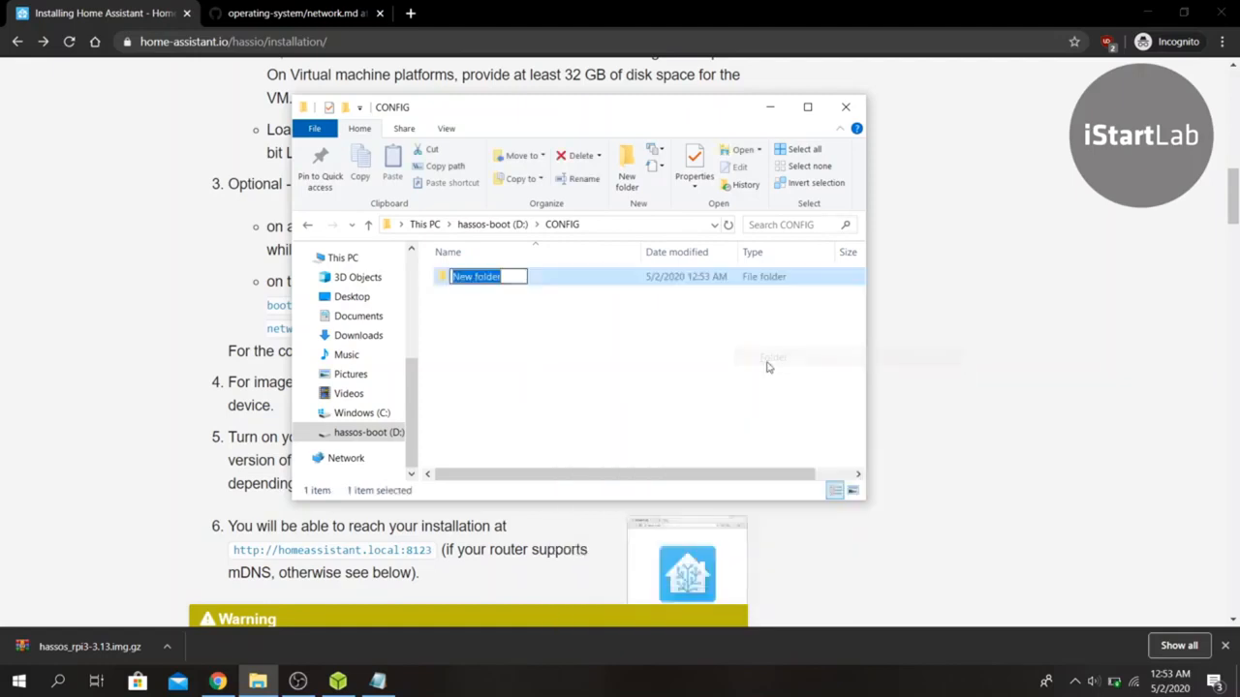
pyautogui.write('network')
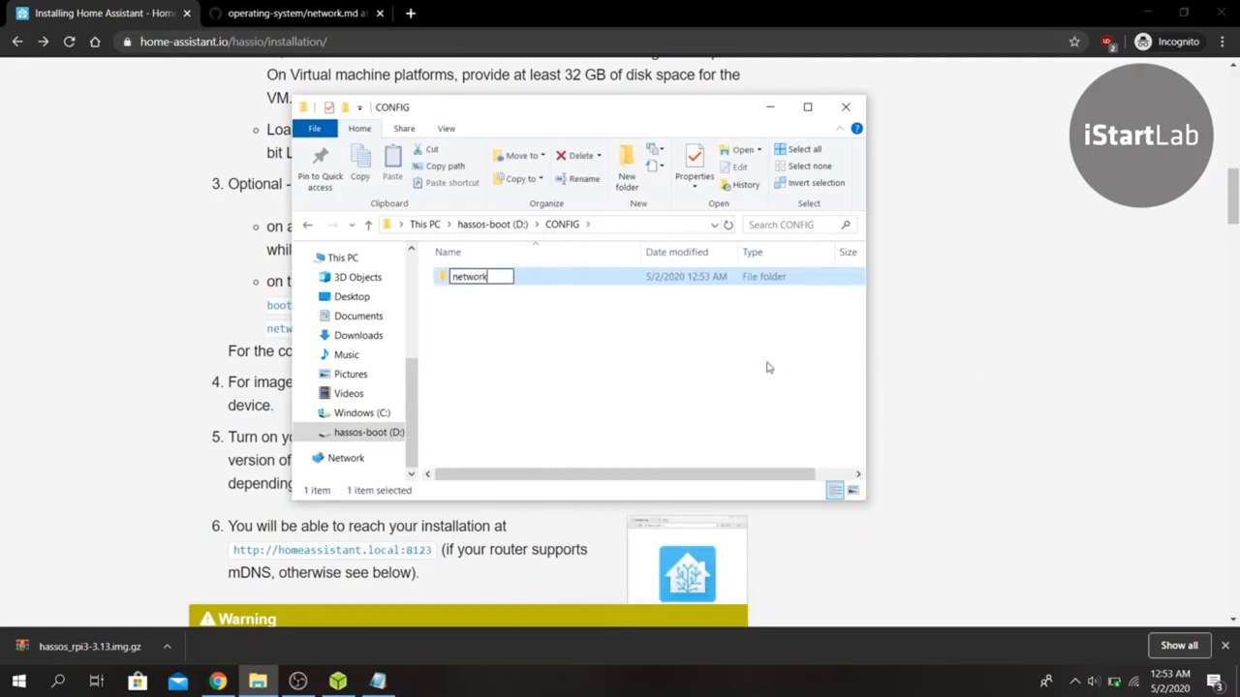
pyautogui.press('Return')
pyautogui.press('Return')
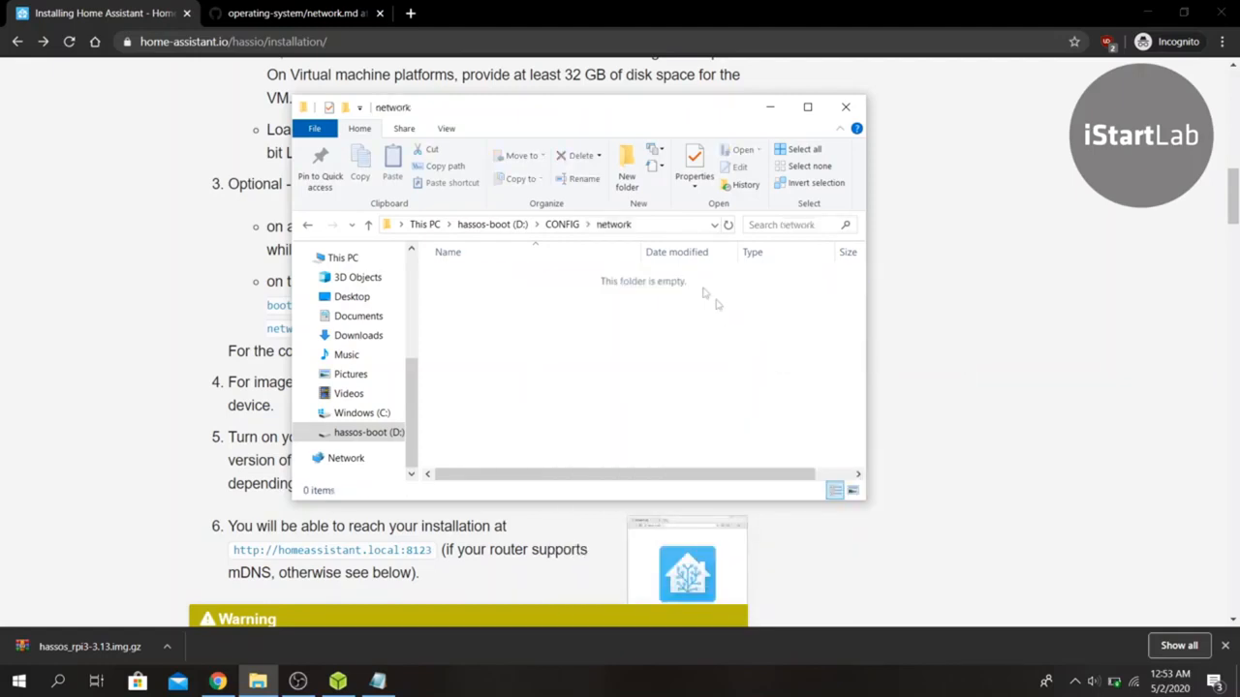
# - Create an empty file named my-network, without an extension, inside the network folder
pyautogui.moveTo(565, 109); pyautogui.dragTo(625, 158)
pyautogui.rightClick(526, 396)
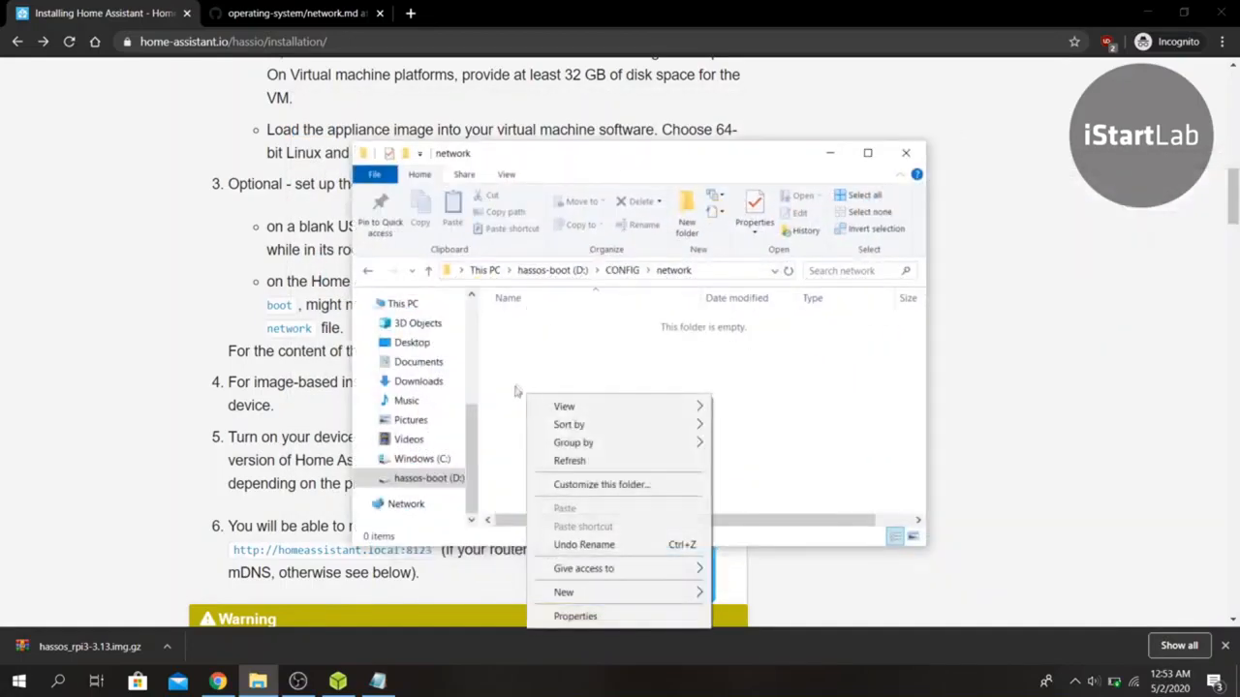
pyautogui.click(515, 370)
pyautogui.rightClick(514, 370)
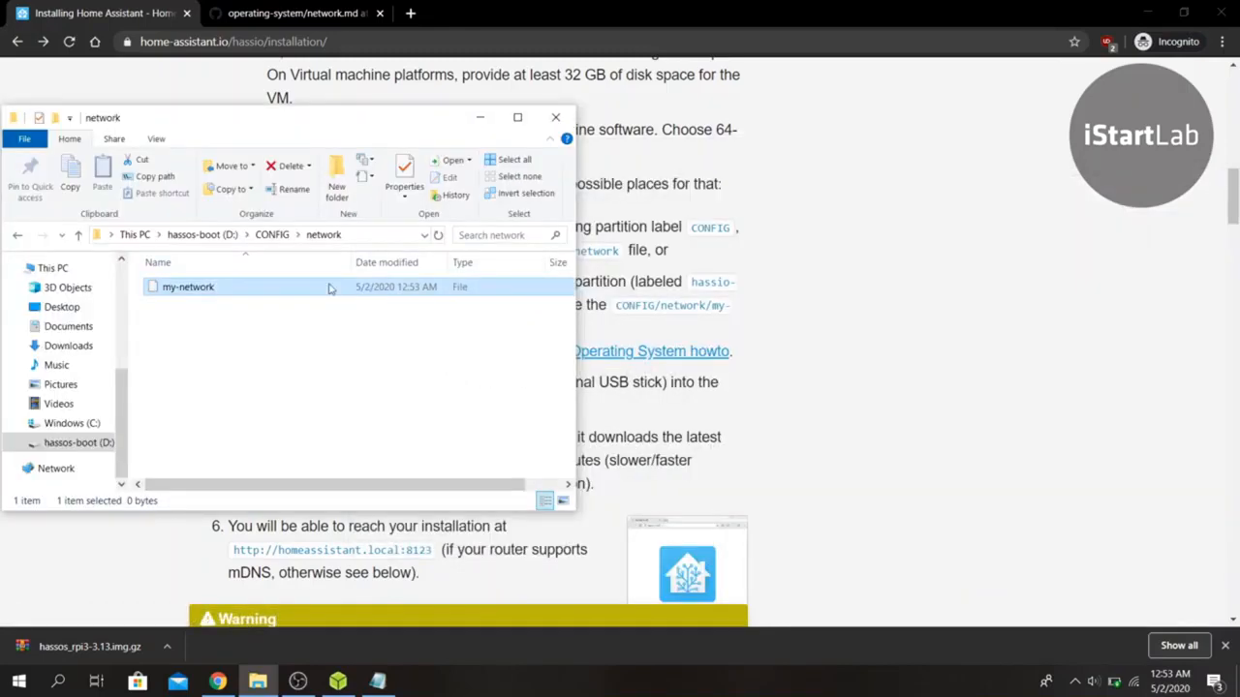
# - Open the my-network file with Notepad
pyautogui.rightClick(330, 288)
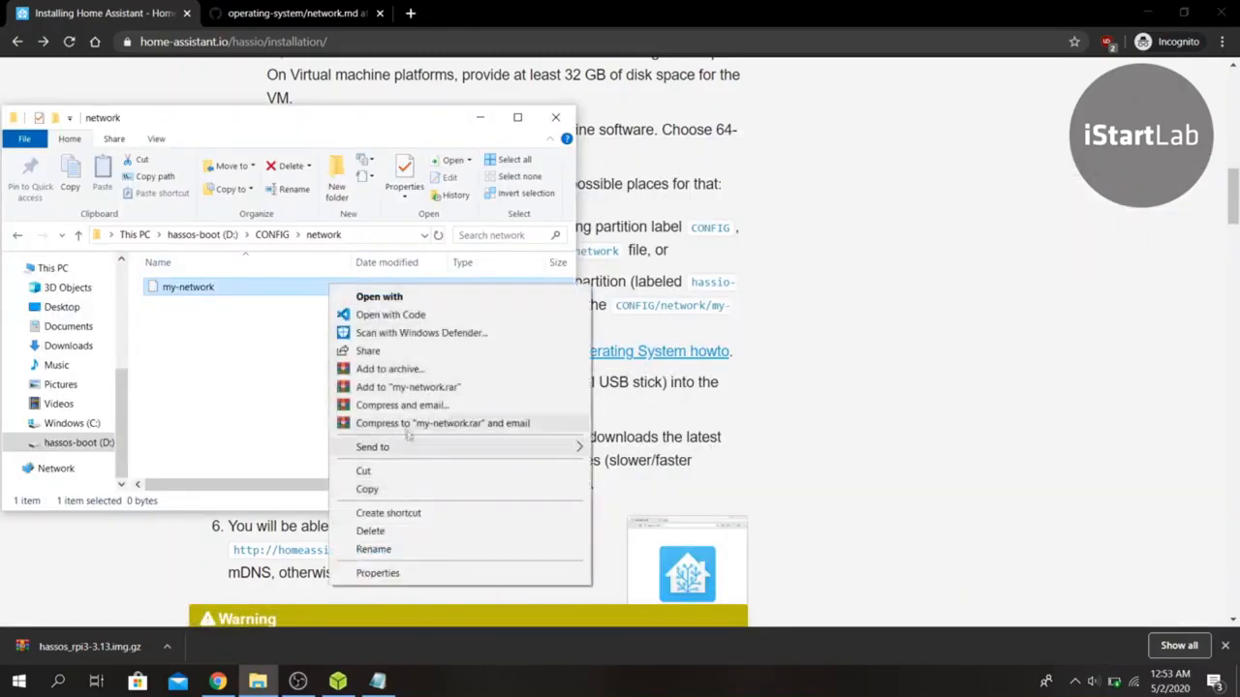
pyautogui.click(441, 295)
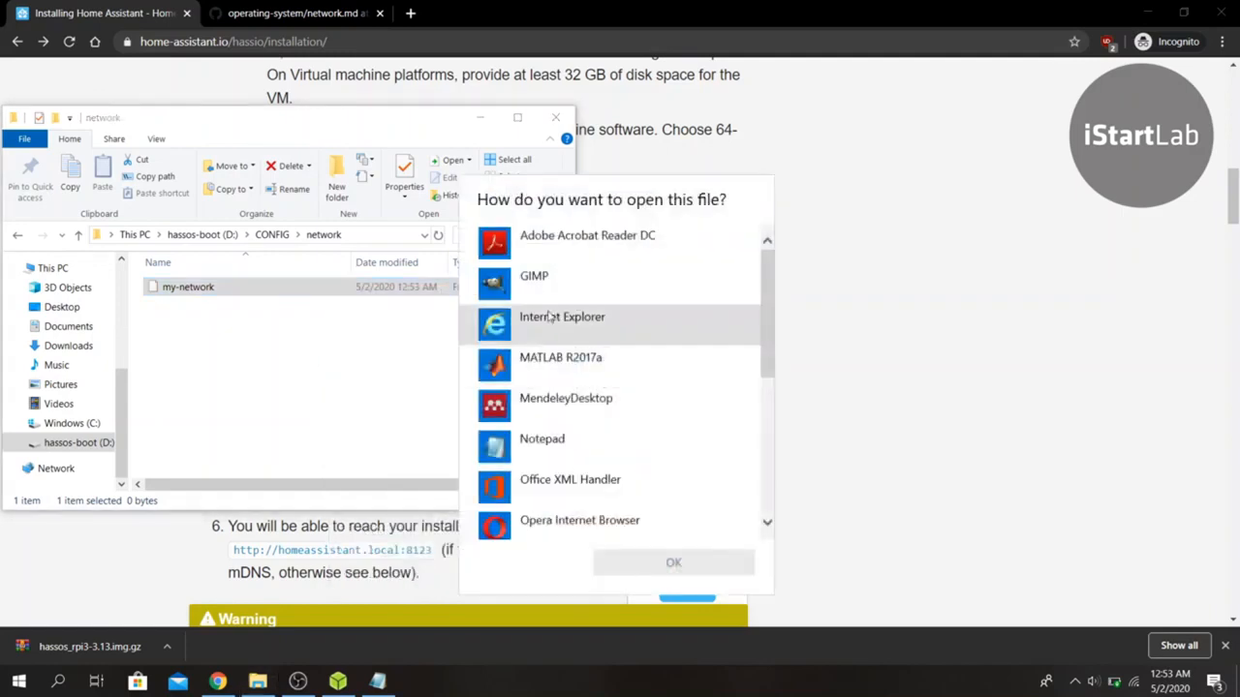
pyautogui.click(540, 441)
pyautogui.click(641, 556)
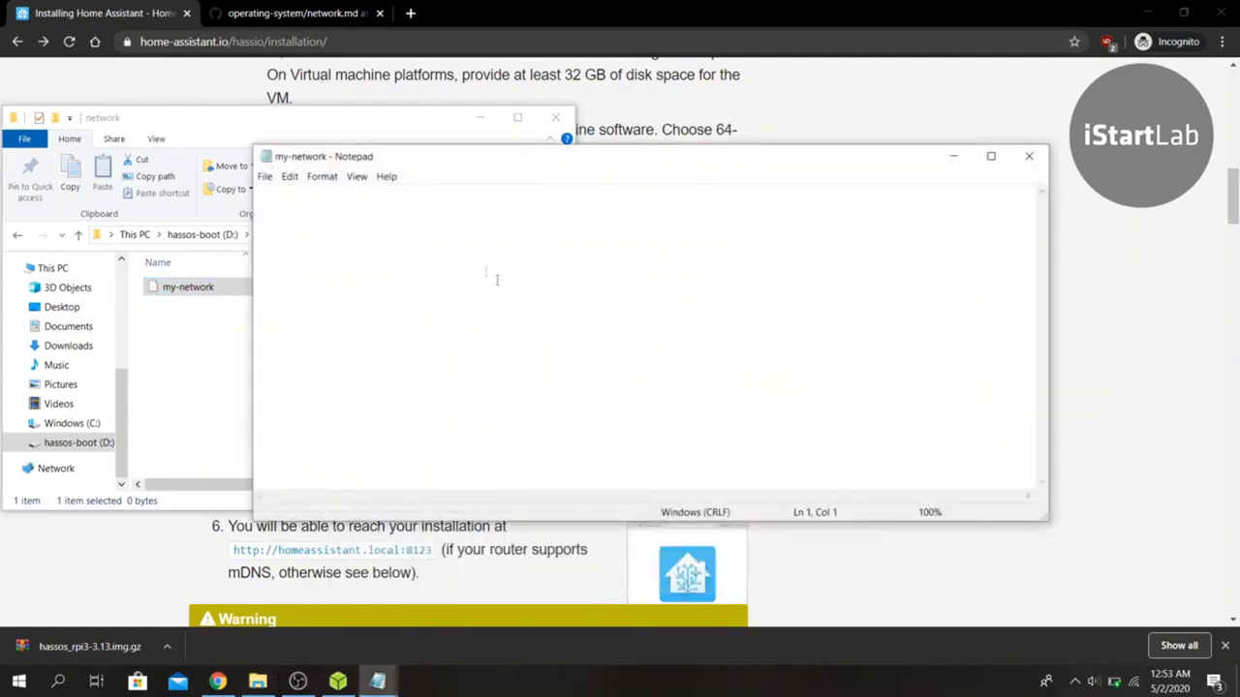
# - Copy the Wireless WPA/PSK example from the network.md documentation page into the my-network file
pyautogui.click(291, 13)
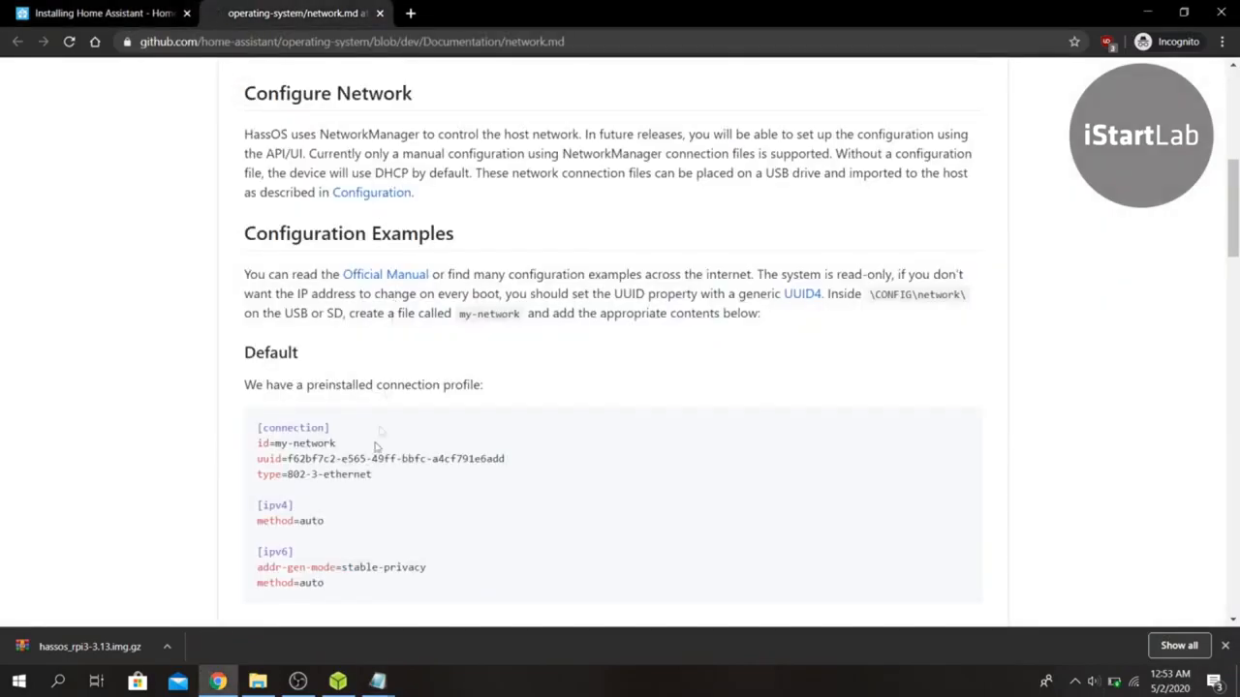
pyautogui.scroll(-4, 334, 587)
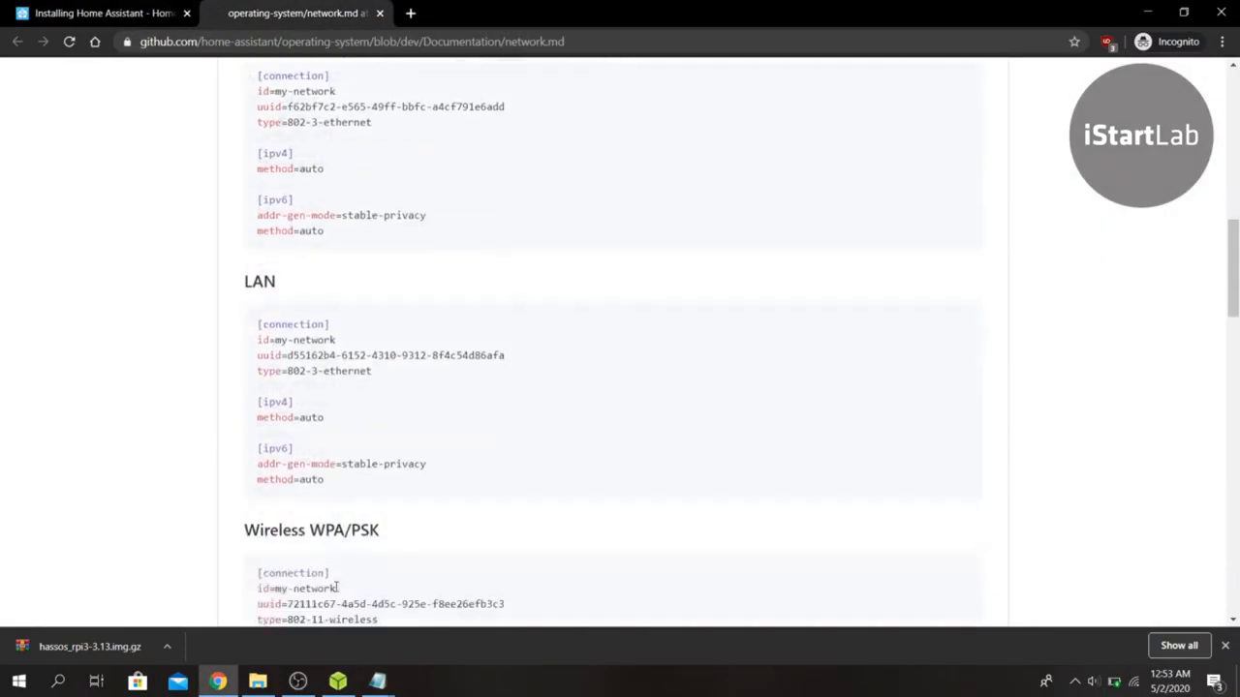
pyautogui.scroll(-3, 356, 530)
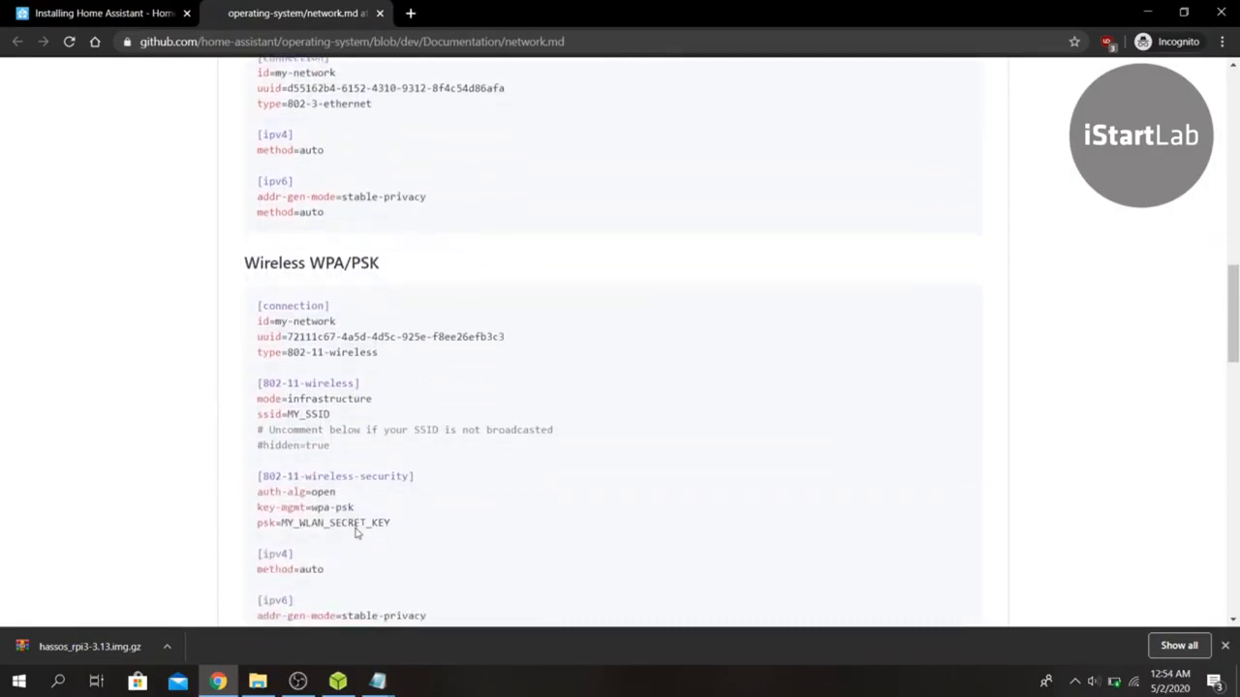
pyautogui.scroll(-1, 358, 524)
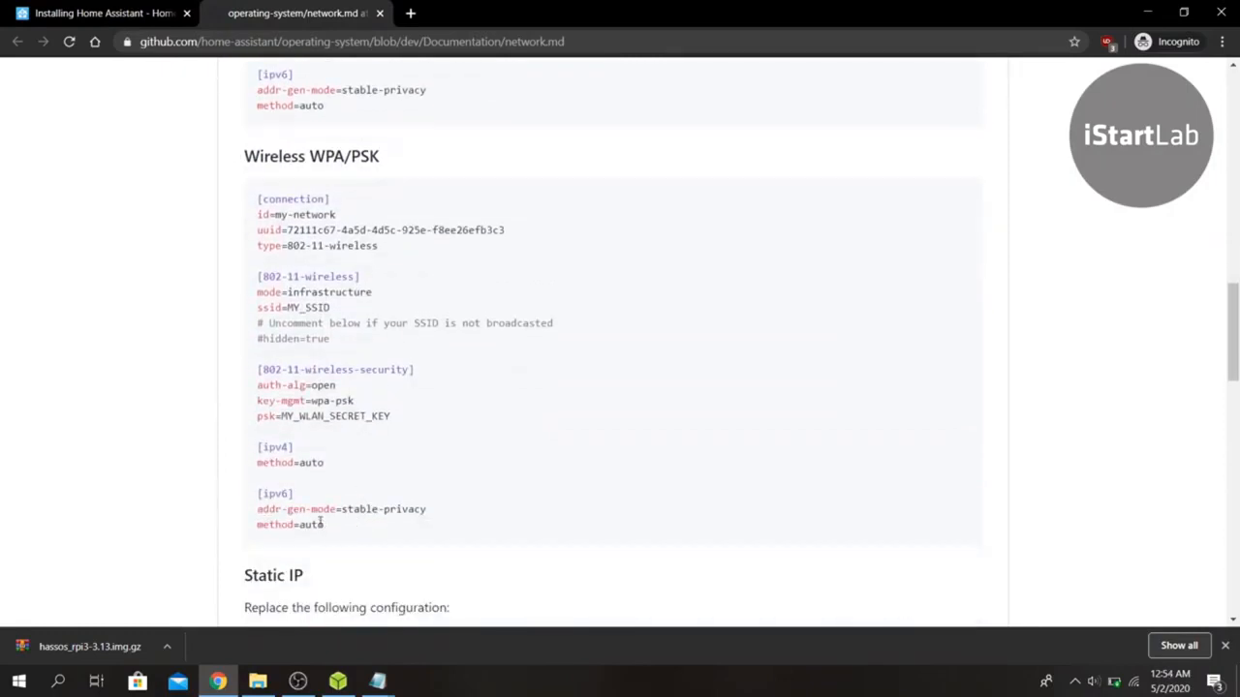
pyautogui.moveTo(327, 524); pyautogui.dragTo(247, 204)
pyautogui.hotkey('ctrl', 'c')
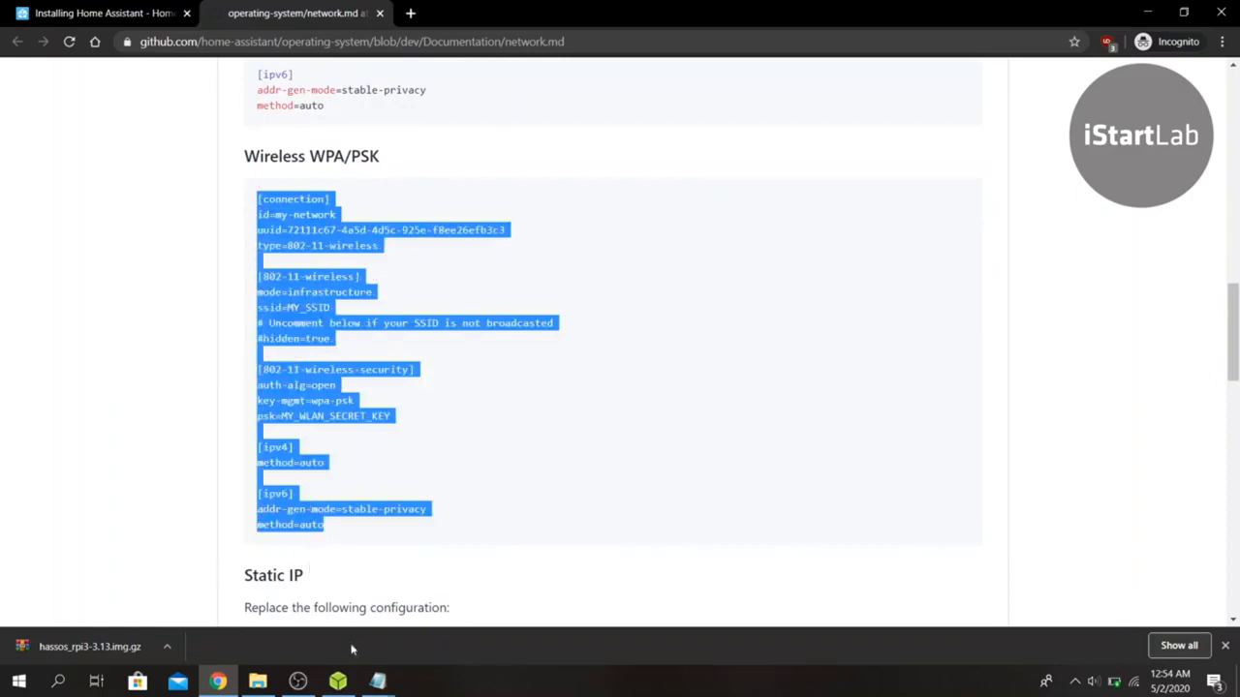
pyautogui.click(378, 681)
pyautogui.click(475, 630)
pyautogui.hotkey('ctrl', 'v')
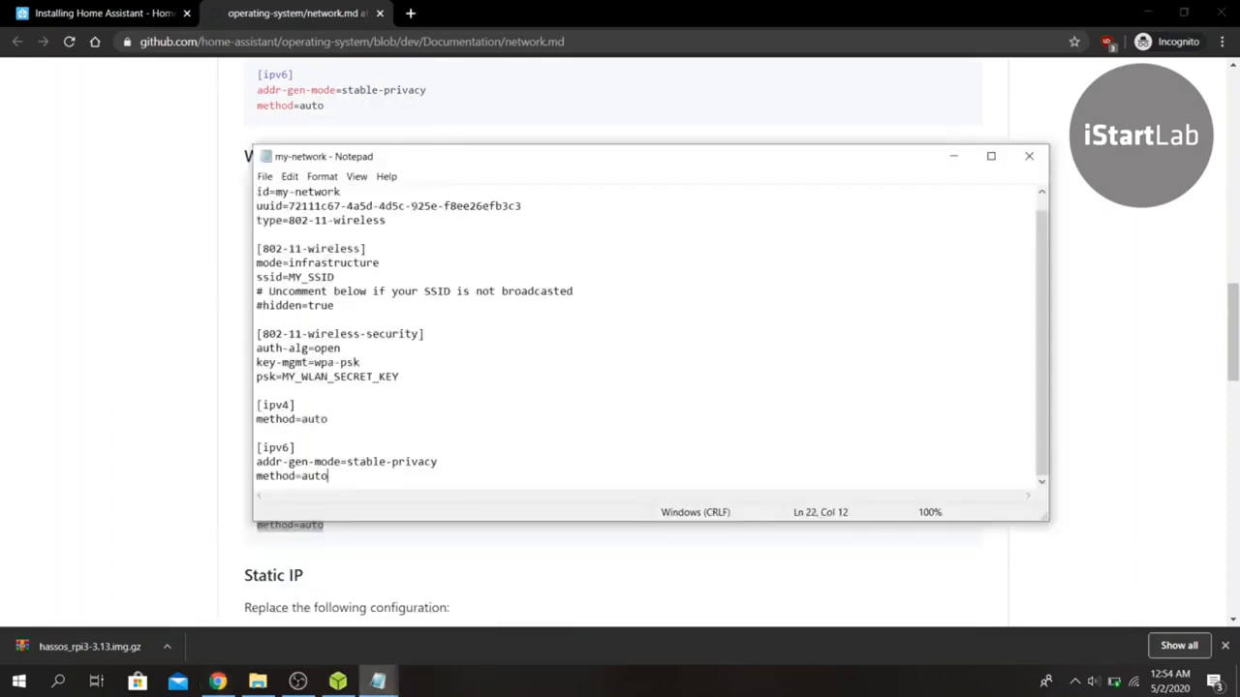
pyautogui.scroll(1, 457, 305)
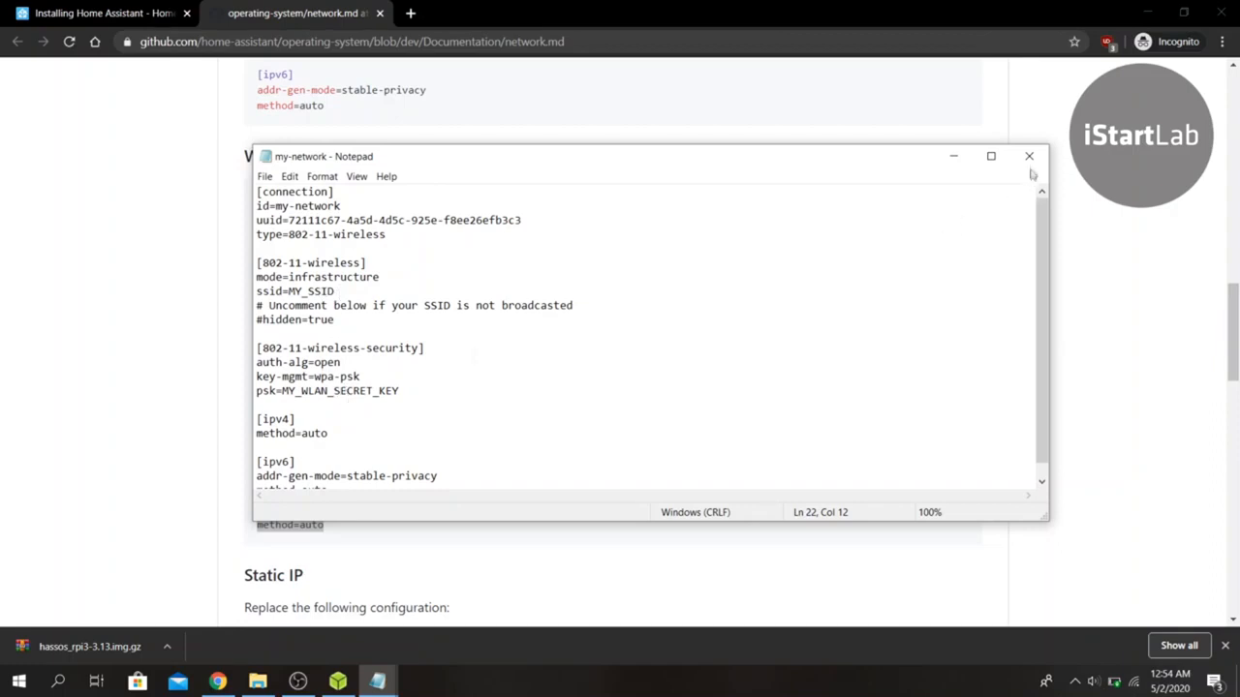
pyautogui.scroll(-1, 581, 393)
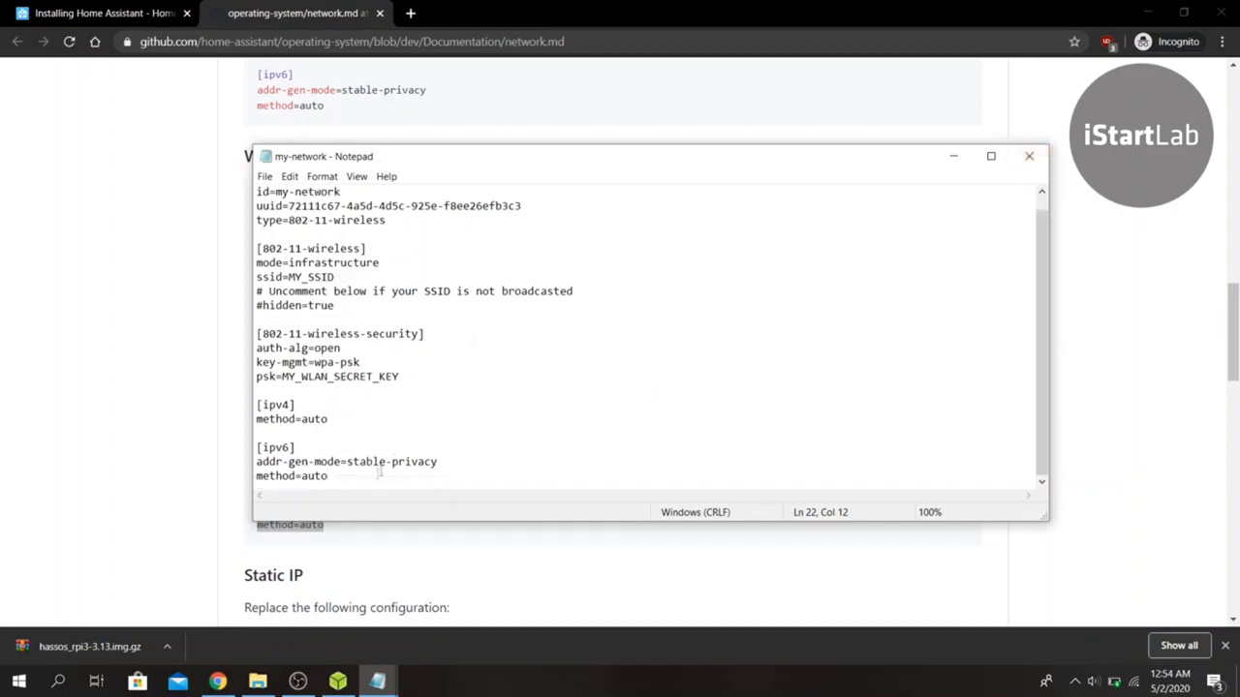
# - Replace the entire content of my-network with the Default connection profile from the network.md page
pyautogui.hotkey('ctrl', 'a')
pyautogui.press('Delete')
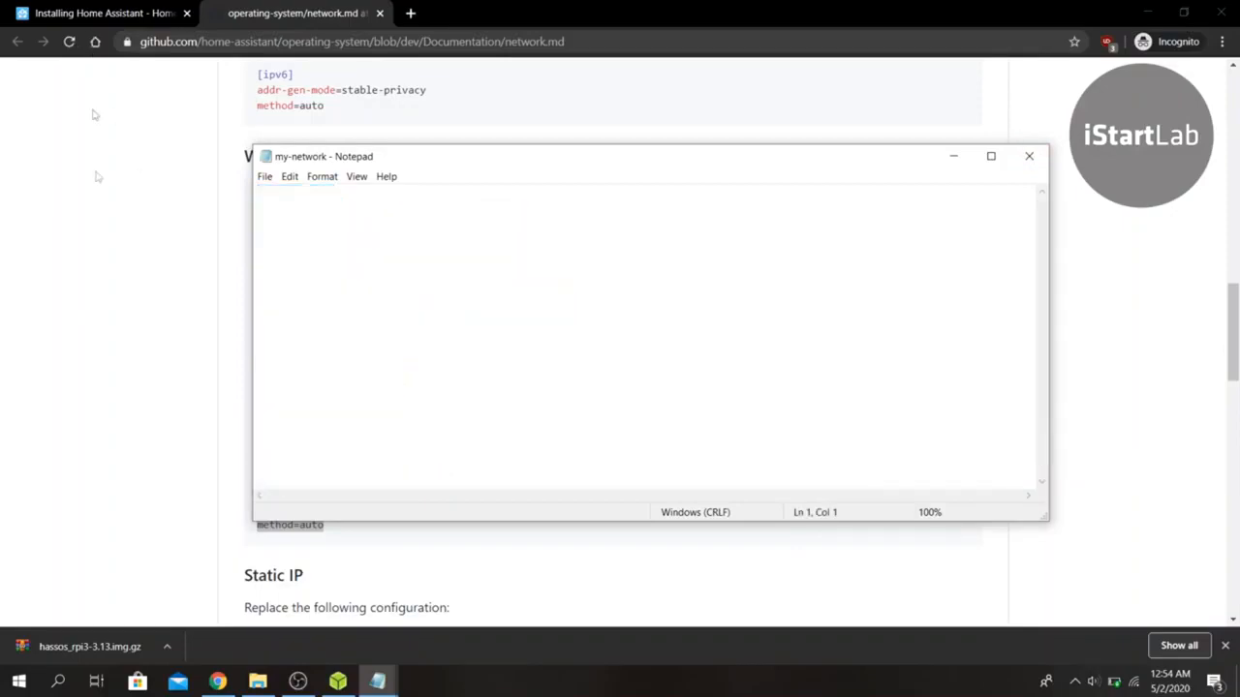
pyautogui.click(93, 220)
pyautogui.scroll(7, 93, 221)
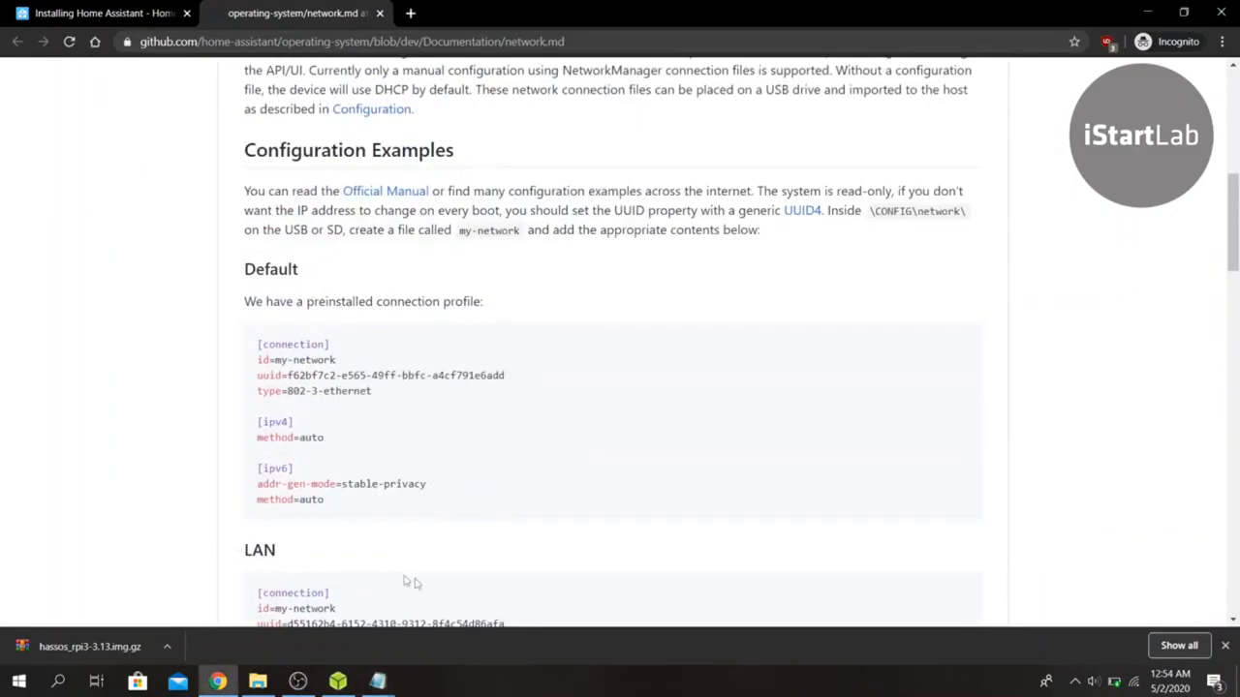
pyautogui.scroll(-2, 336, 516)
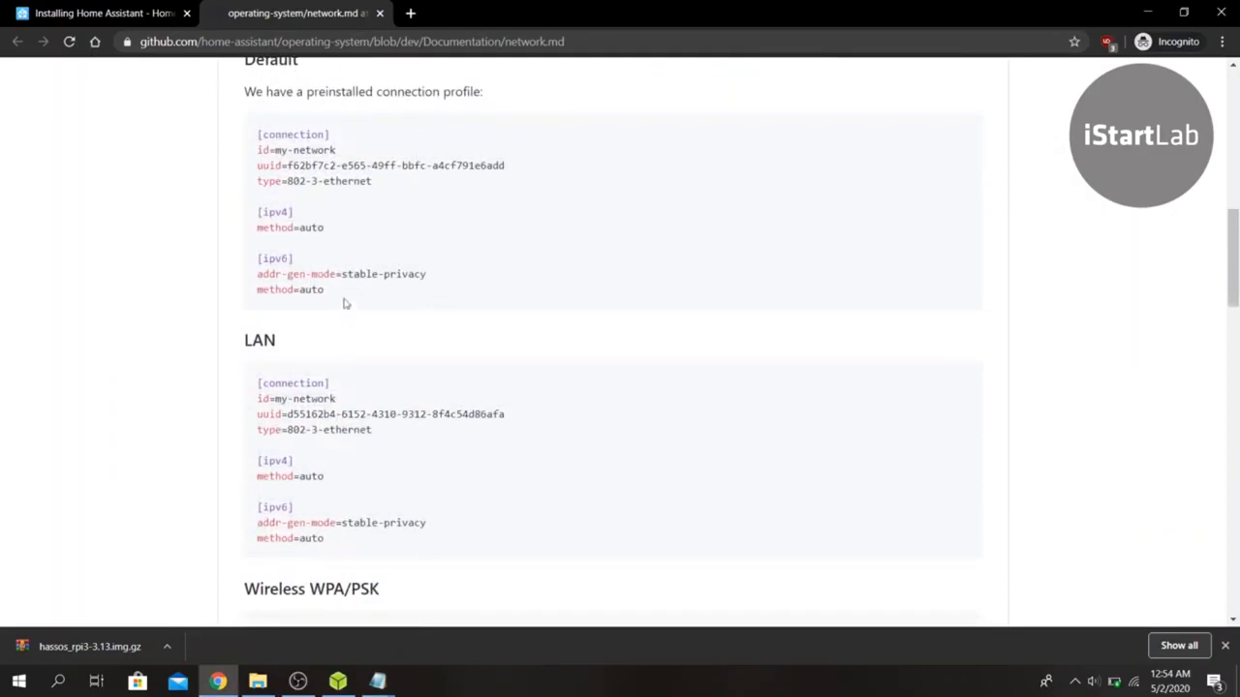
pyautogui.moveTo(344, 301); pyautogui.dragTo(221, 107)
pyautogui.hotkey('ctrl', 'c')
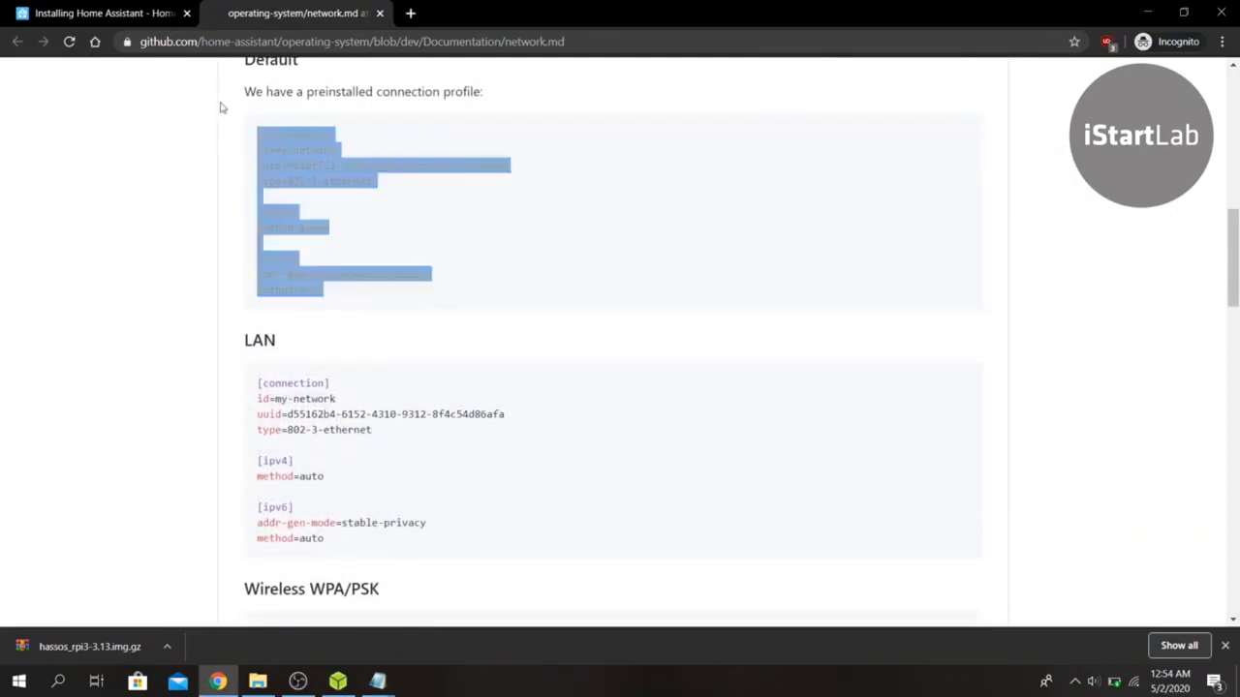
pyautogui.hotkey('alt', 'Tab')
pyautogui.hotkey('ctrl', 'v')
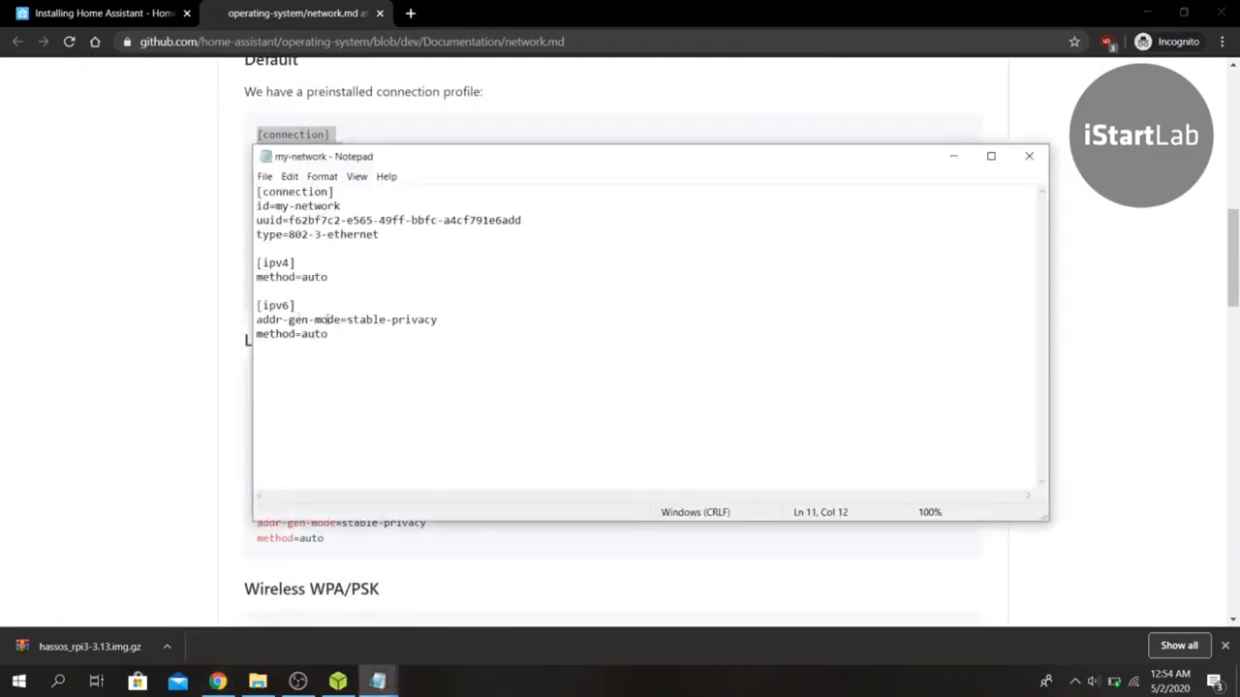
# - Replace the [ipv4] section in my-network with the Static IP block from network.md: method=manual, address=192.168.1.111/24;192.168.1.1, dns=8.8.8.8;8.8.4.4;
pyautogui.click(192, 343)
pyautogui.scroll(-8, 192, 343)
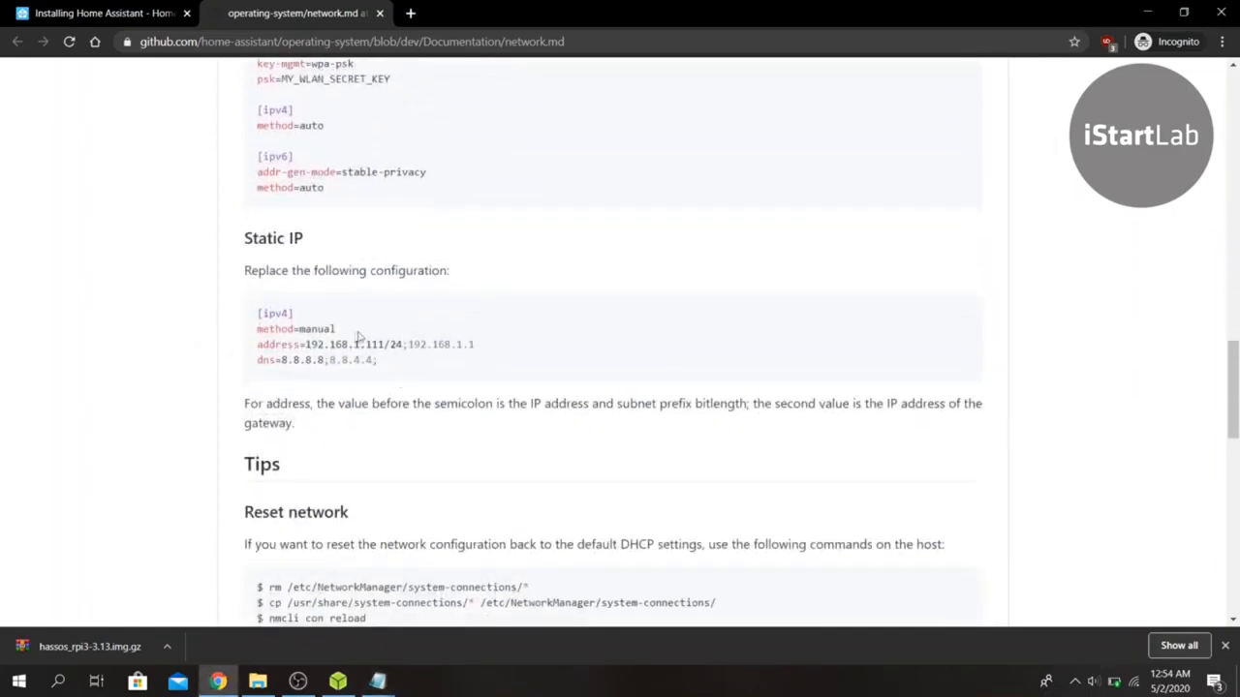
pyautogui.moveTo(389, 370); pyautogui.dragTo(238, 308)
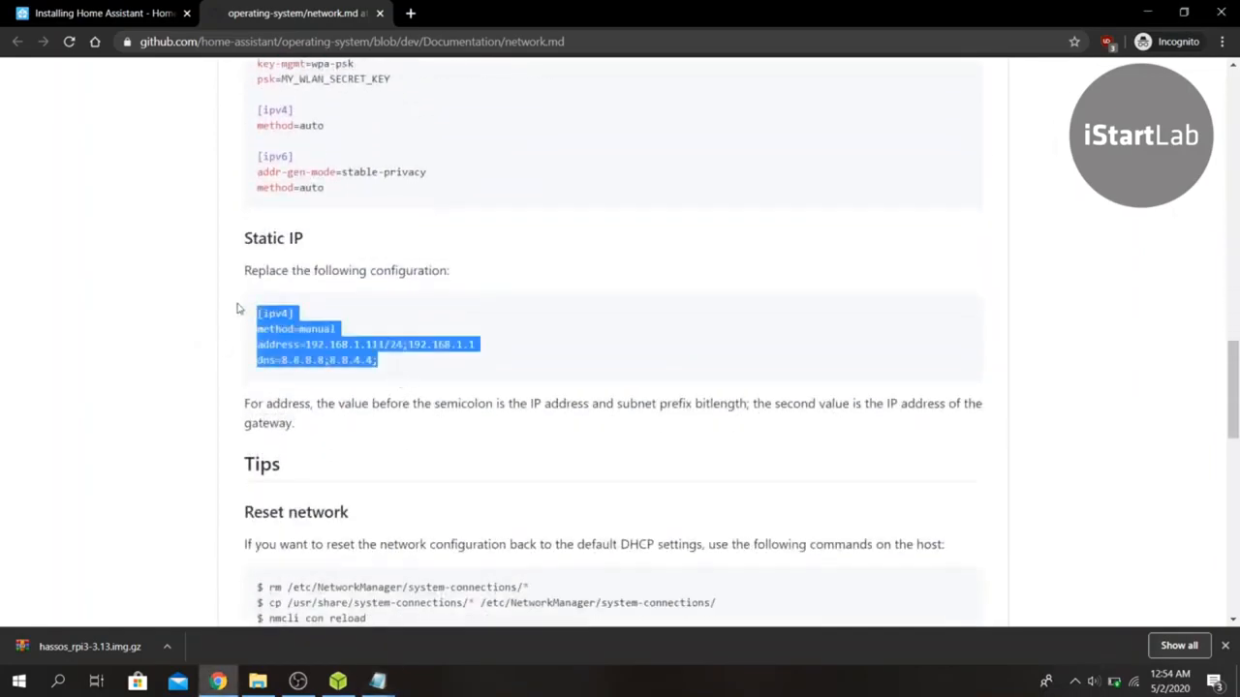
pyautogui.click(377, 681)
pyautogui.moveTo(331, 278); pyautogui.dragTo(232, 260)
pyautogui.press('Delete')
pyautogui.press('Delete')
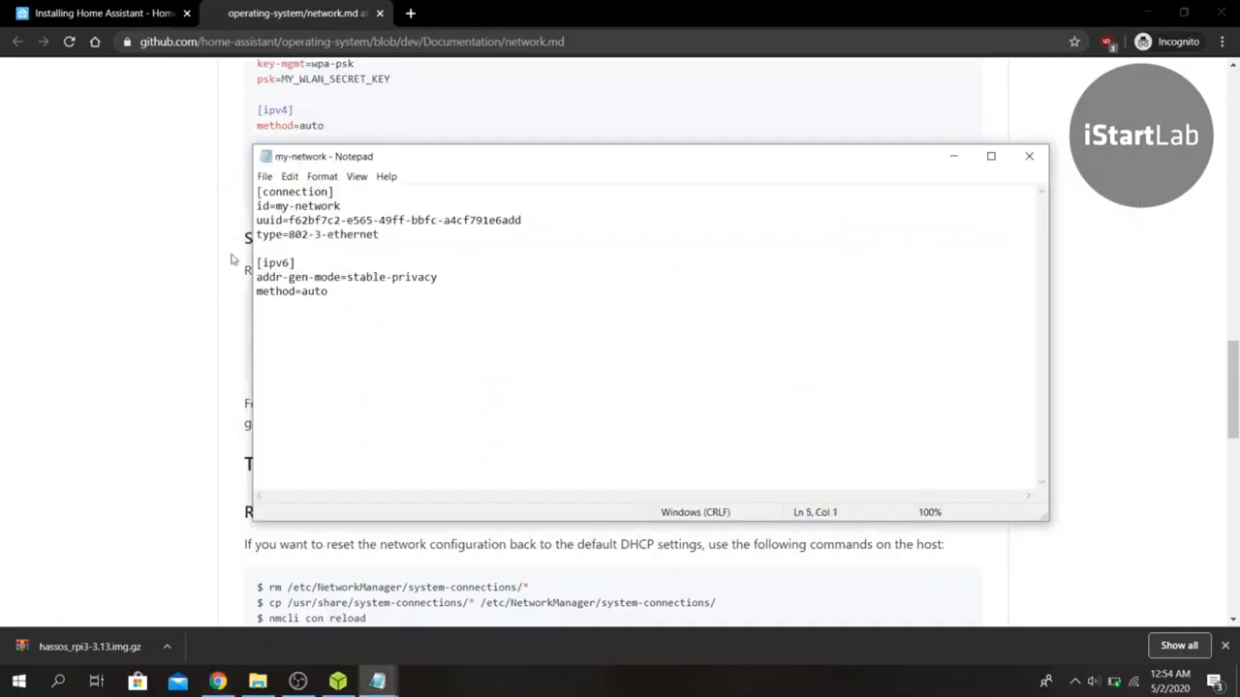
pyautogui.hotkey('ctrl', 'v')
# - Insert a blank line before the [ipv4] section and another before the [ipv6] section of my-network
pyautogui.click(381, 234)
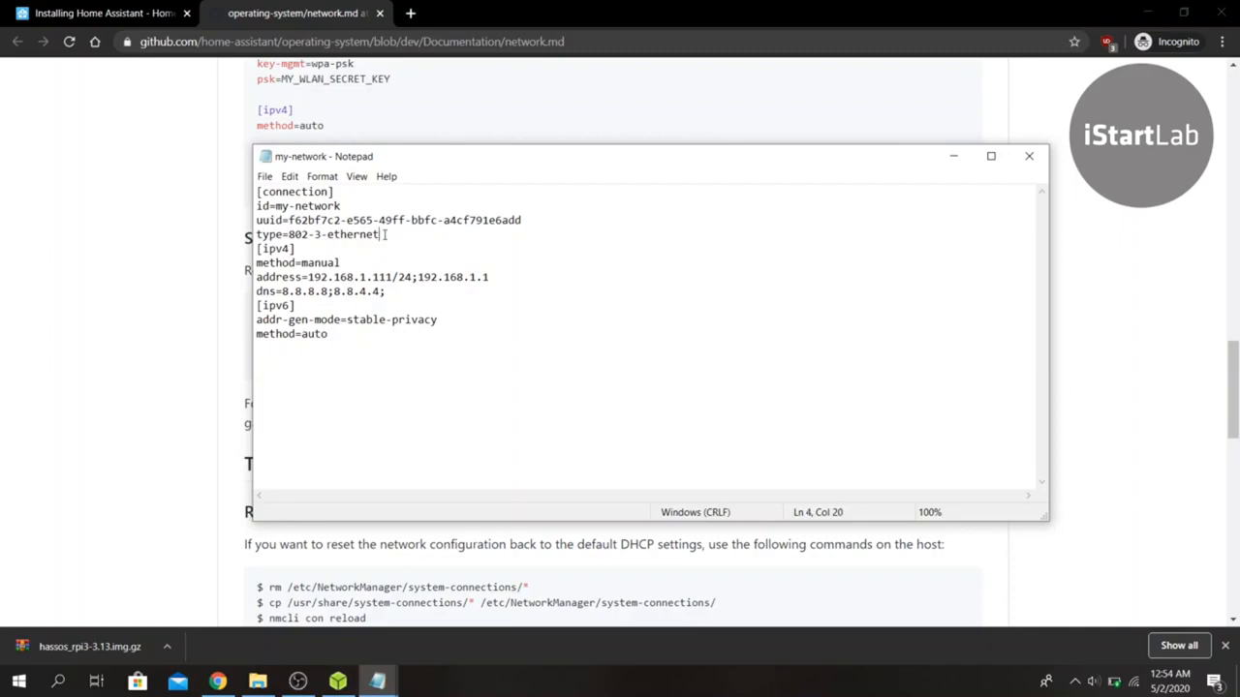
pyautogui.press('Return')
pyautogui.click(400, 306)
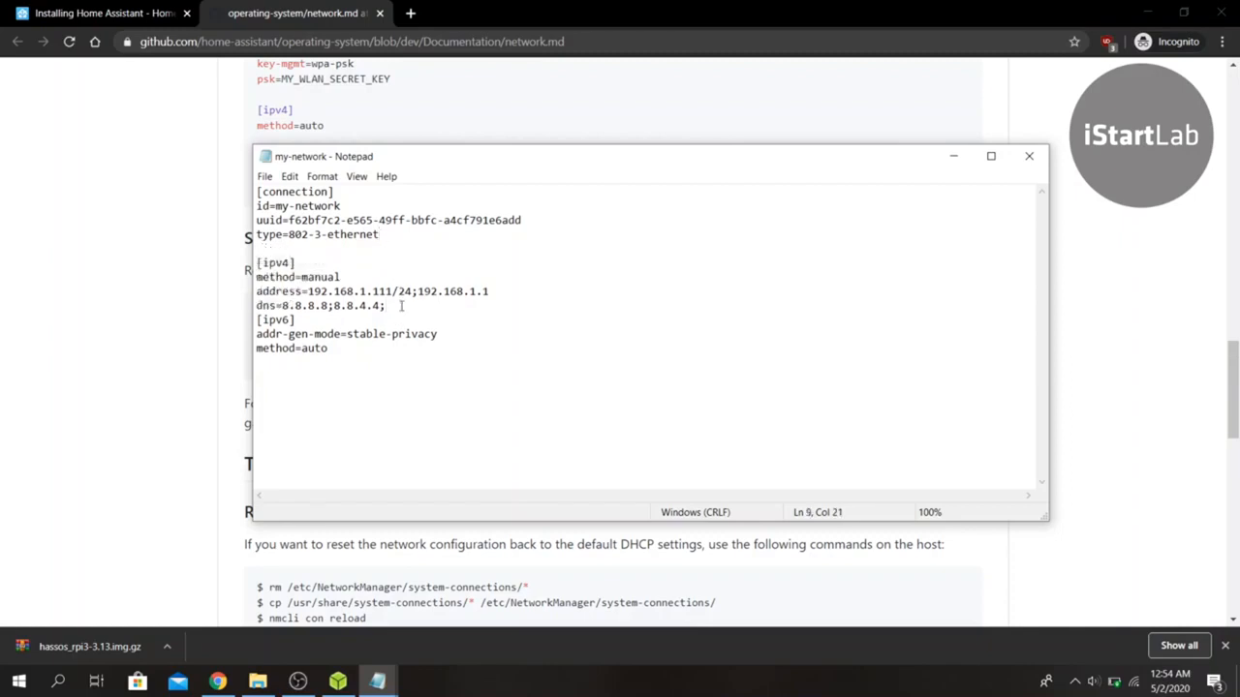
pyautogui.click(182, 395)
pyautogui.hotkey('alt', 'Tab')
pyautogui.press('Return')
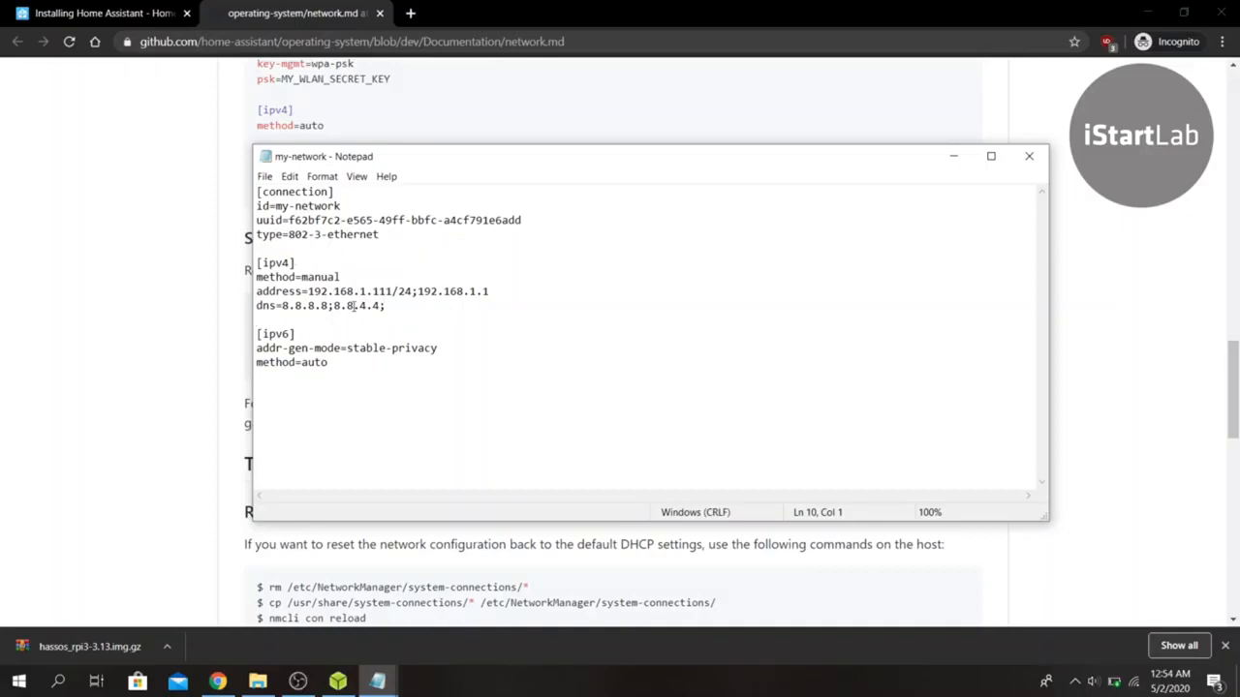
# - Save and close the my-network file, and safely eject the hassos-boot (D:) drive
pyautogui.click(1028, 158)
pyautogui.hotkey('alt', 'Tab')
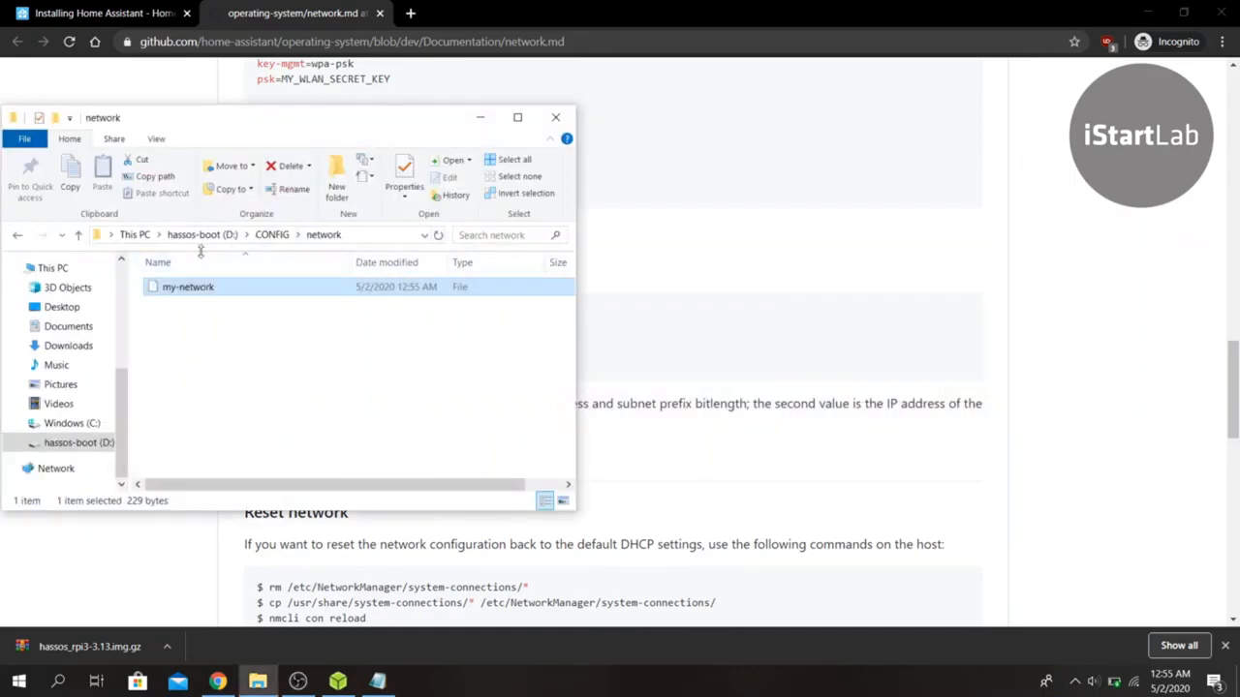
pyautogui.rightClick(66, 442)
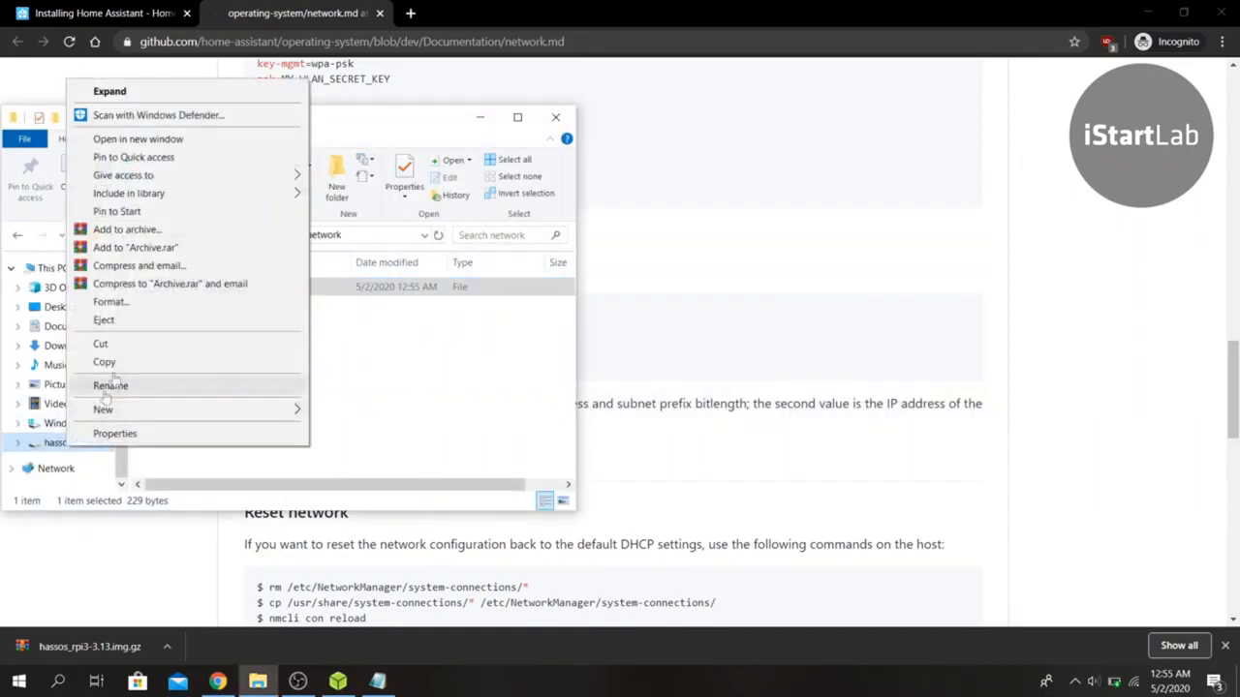
pyautogui.click(124, 320)
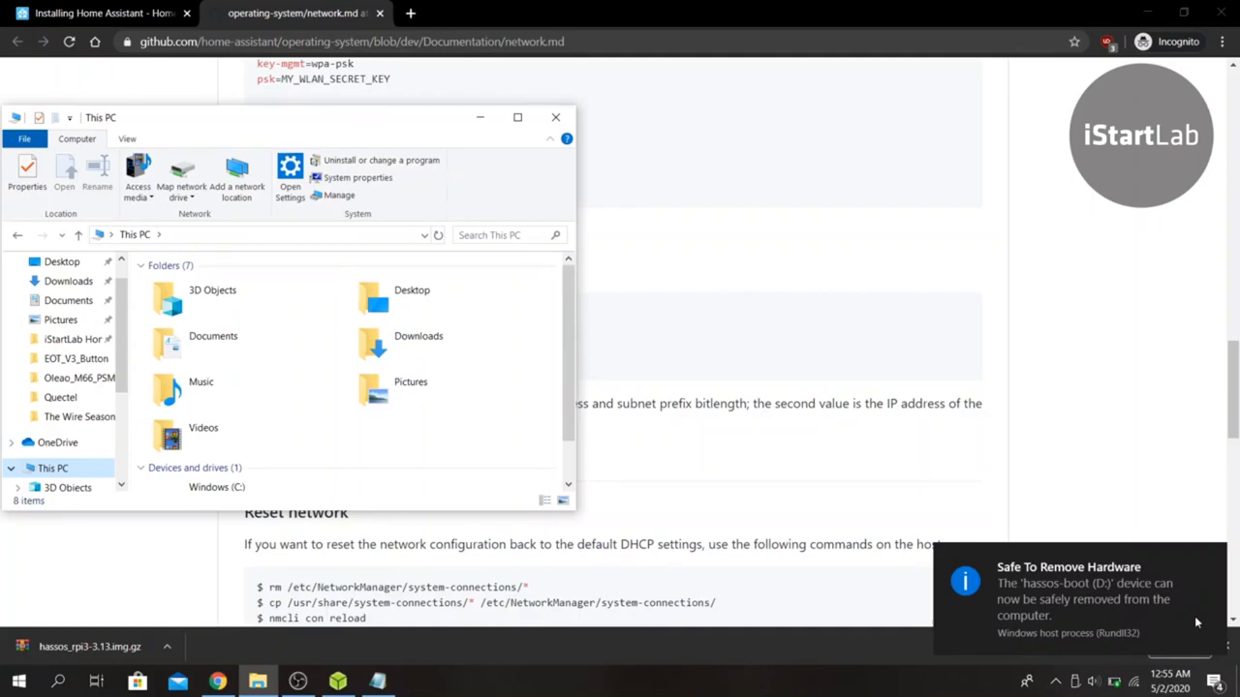
pyautogui.click(1194, 616)
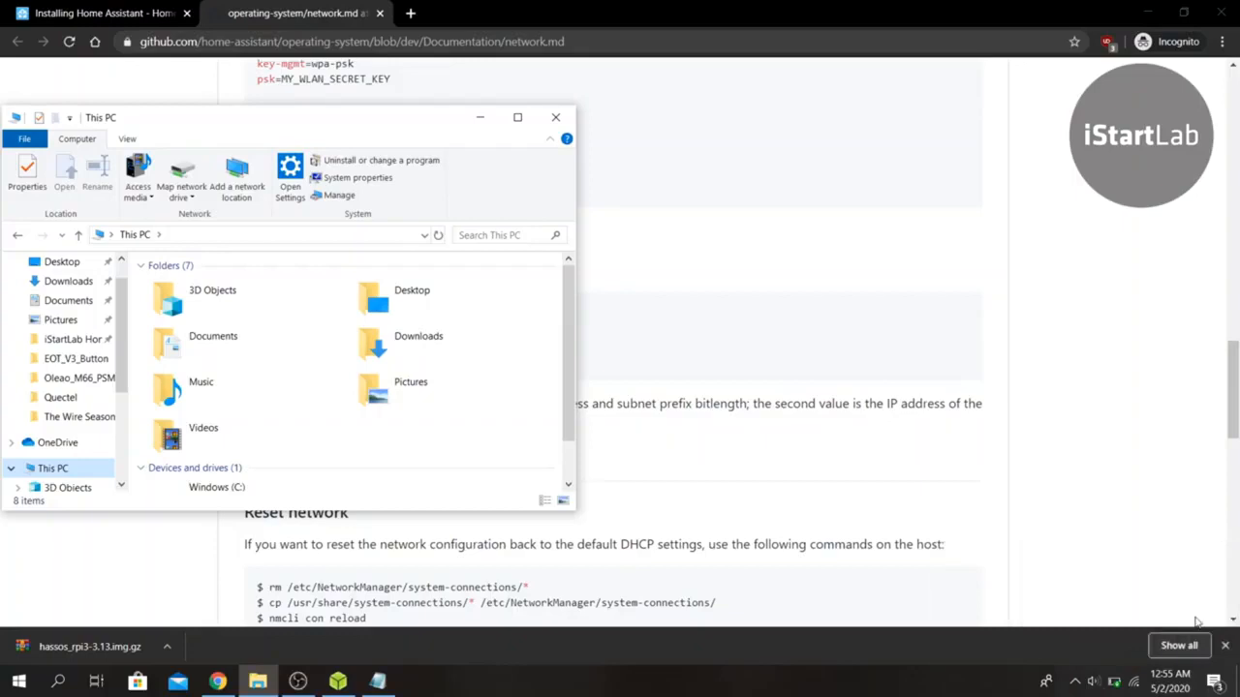